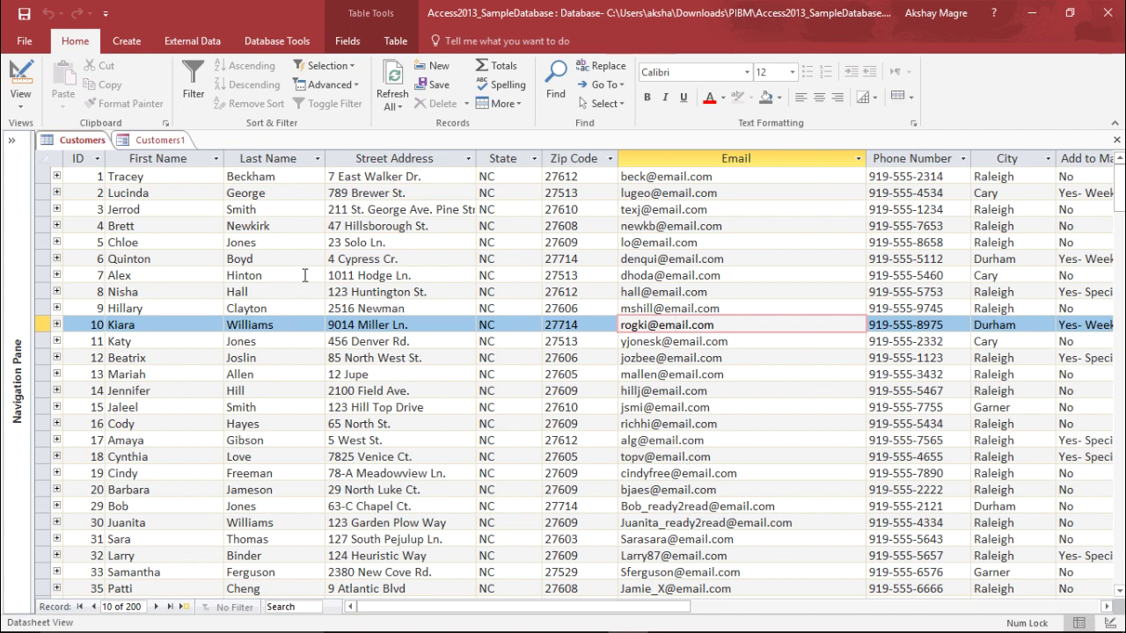
Open Orders Query from the Navigation Pane, then collapse the pane to give the results room.
left_click(12, 139)
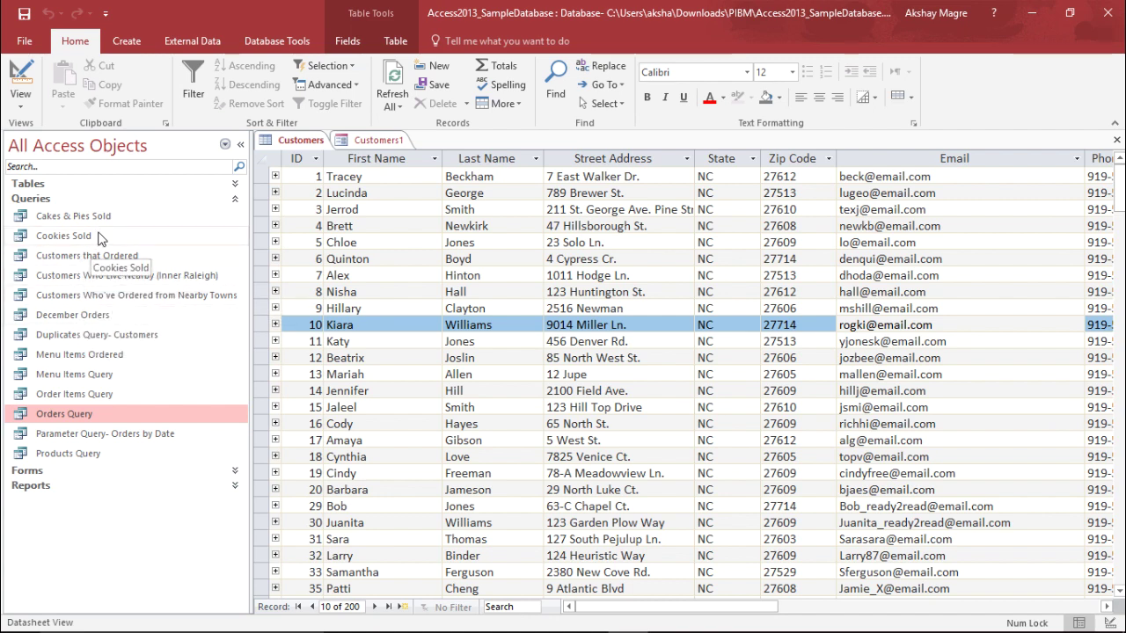
double_click(69, 415)
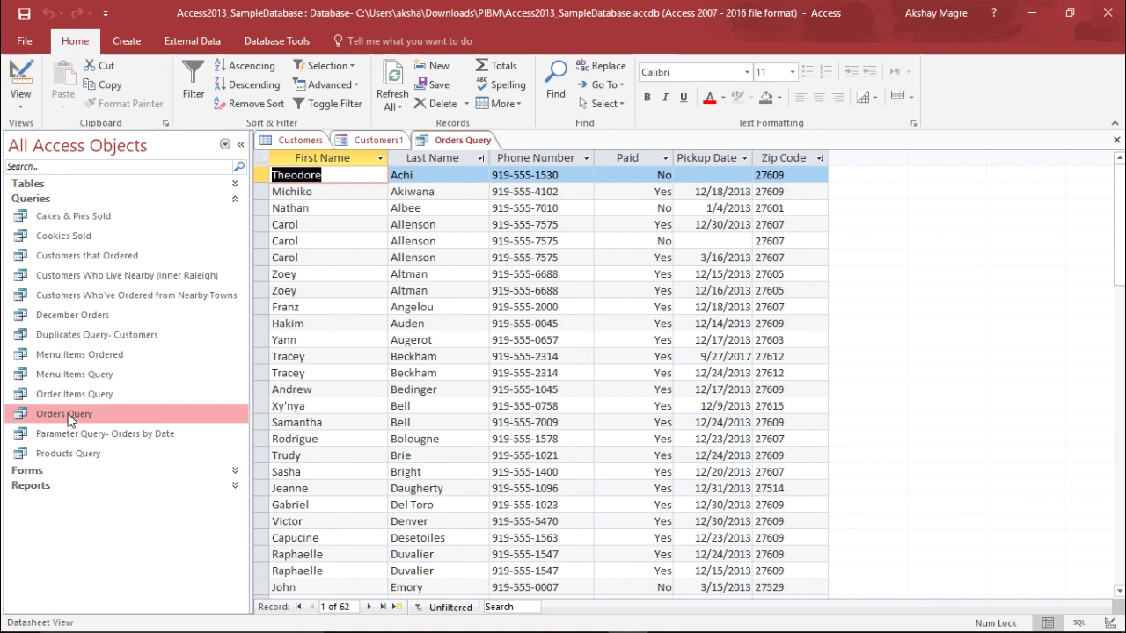
left_click(240, 144)
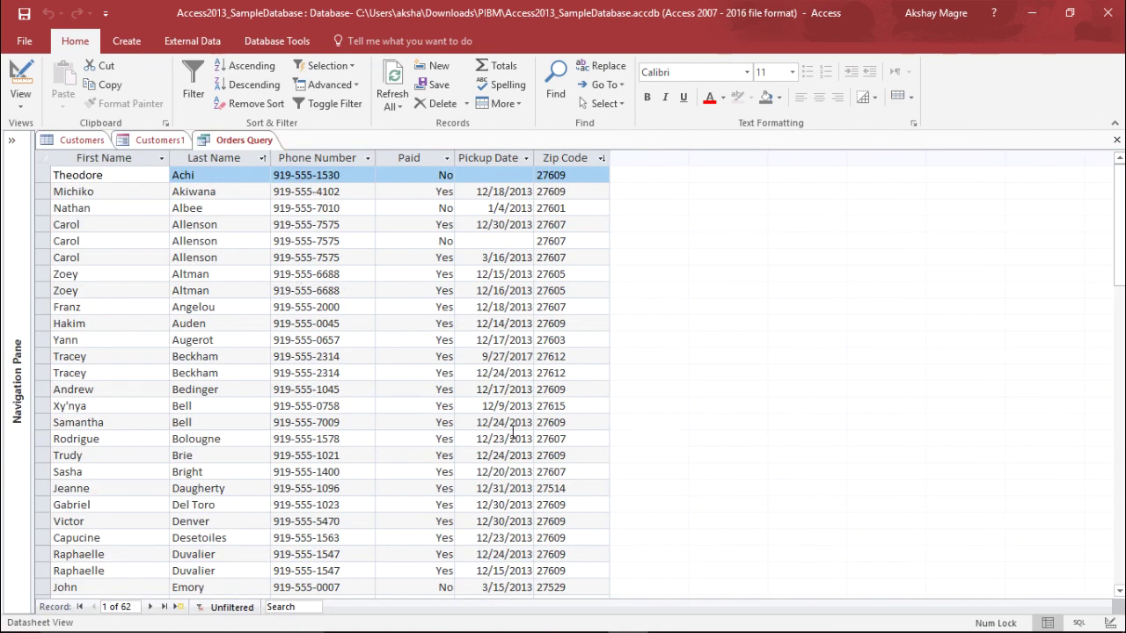
left_click(382, 321)
left_click(272, 296)
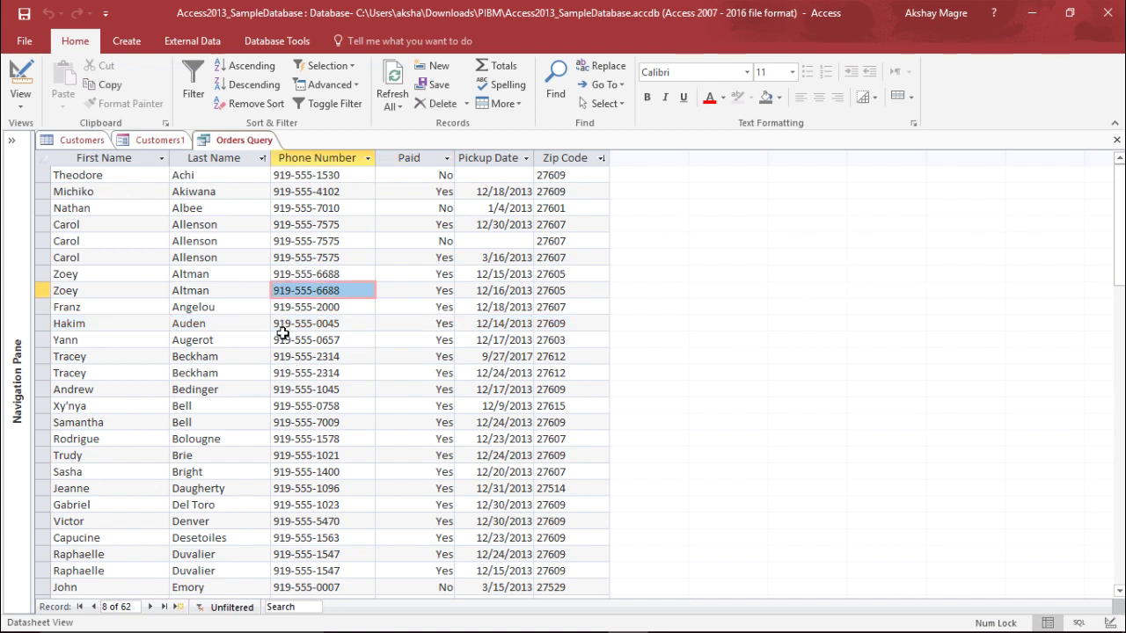
left_click(124, 44)
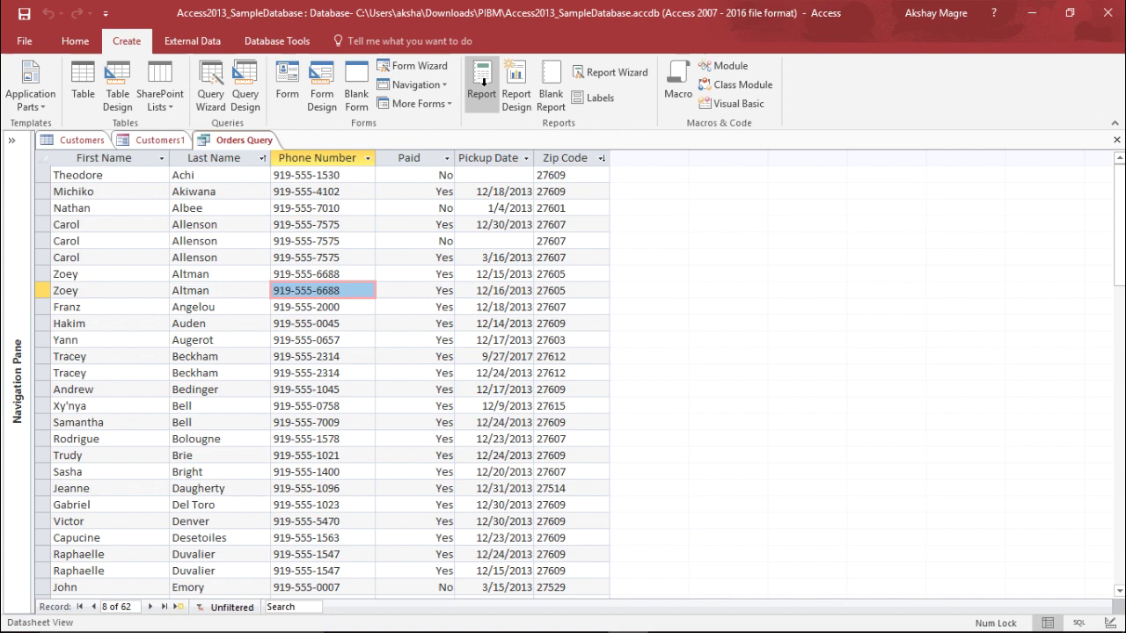
Create a report from Orders Query and narrow its Last Name column so names don't wrap.
left_click(483, 81)
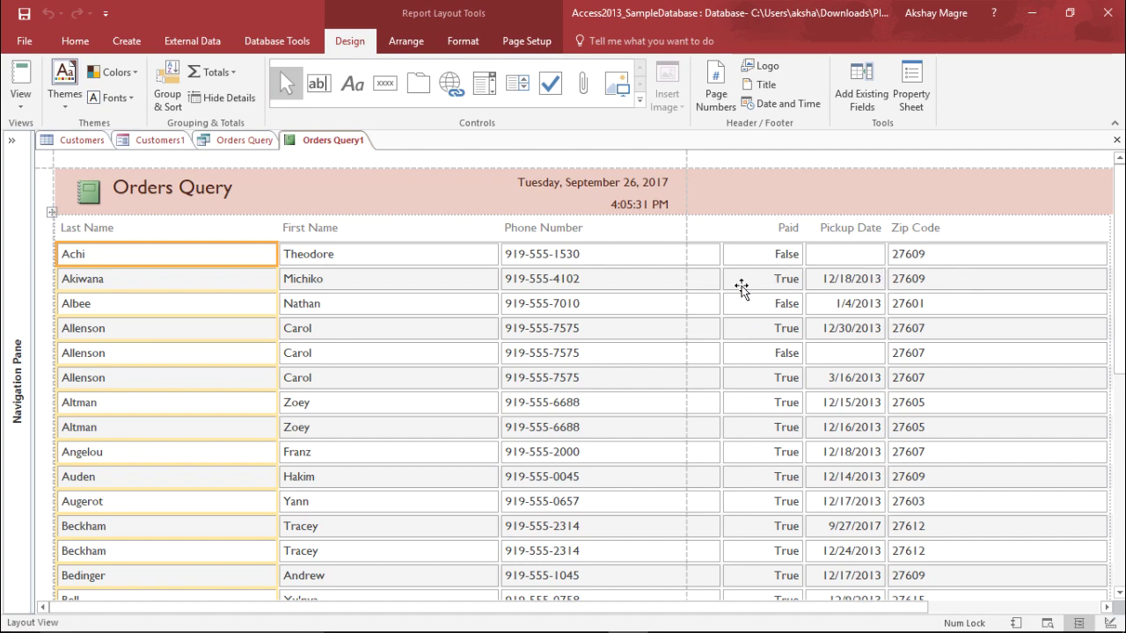
left_click(218, 328)
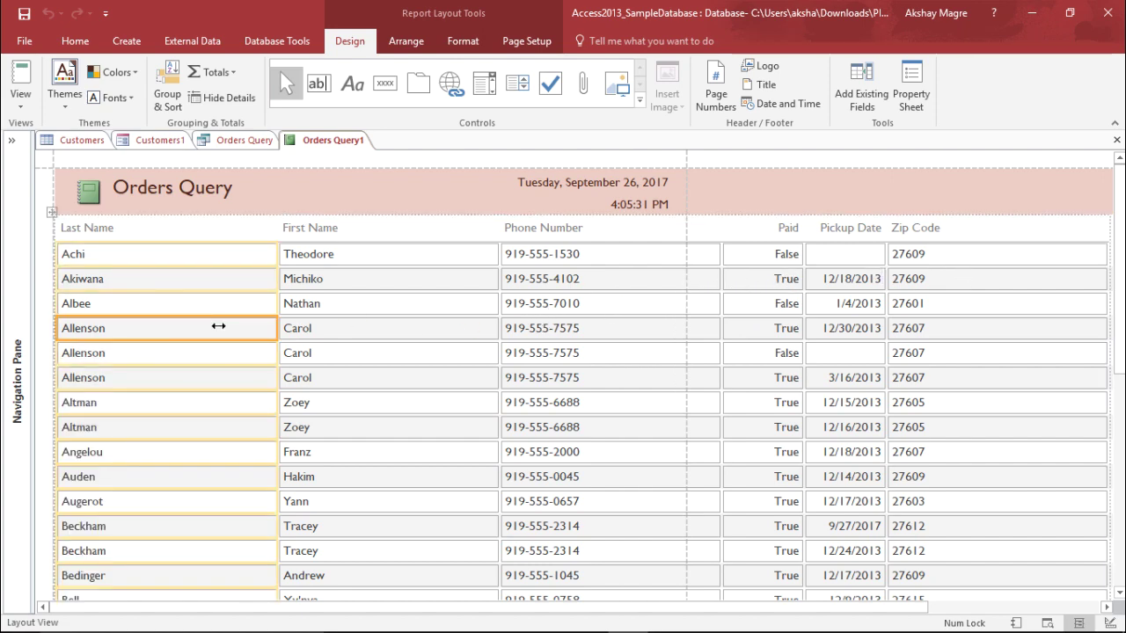
left_click(252, 286)
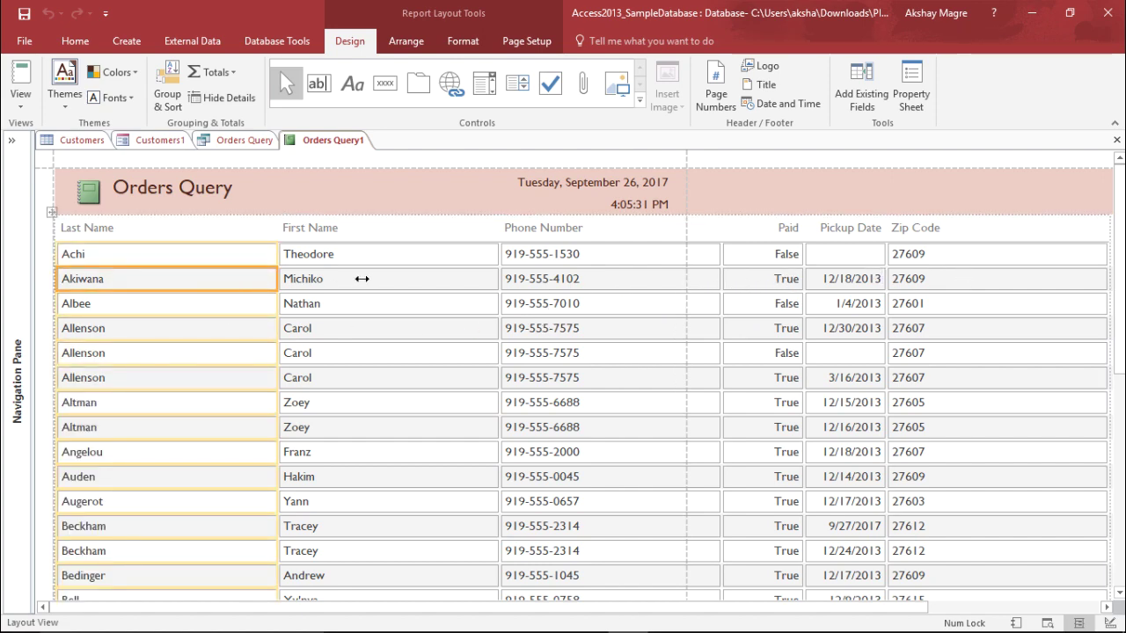
left_click(422, 283)
left_click(626, 288)
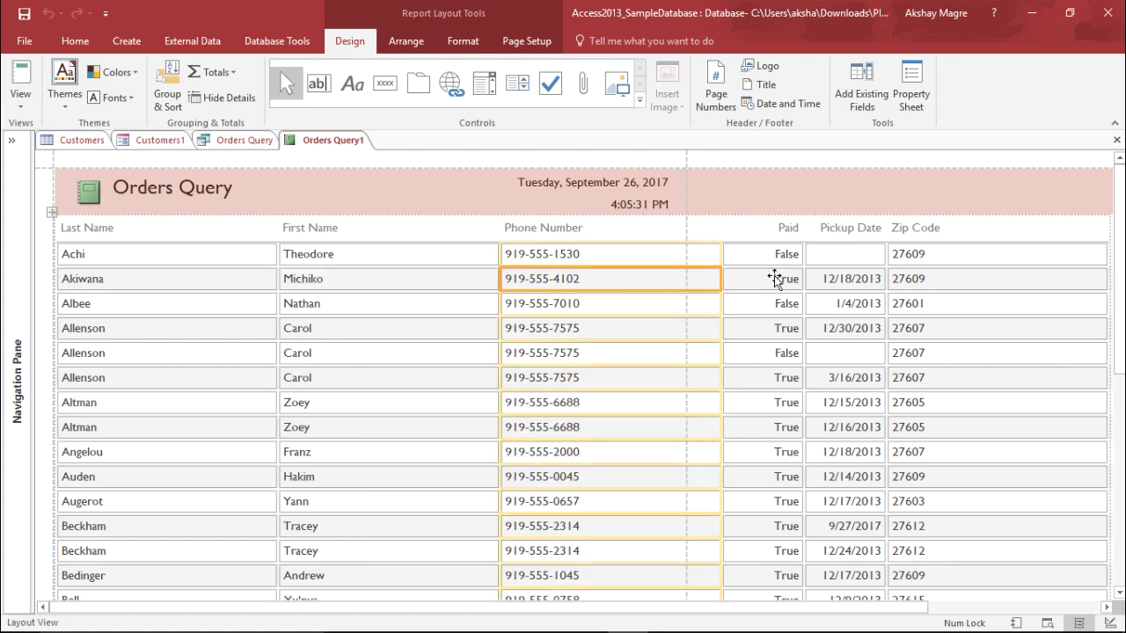
left_click(341, 290)
left_click(248, 284)
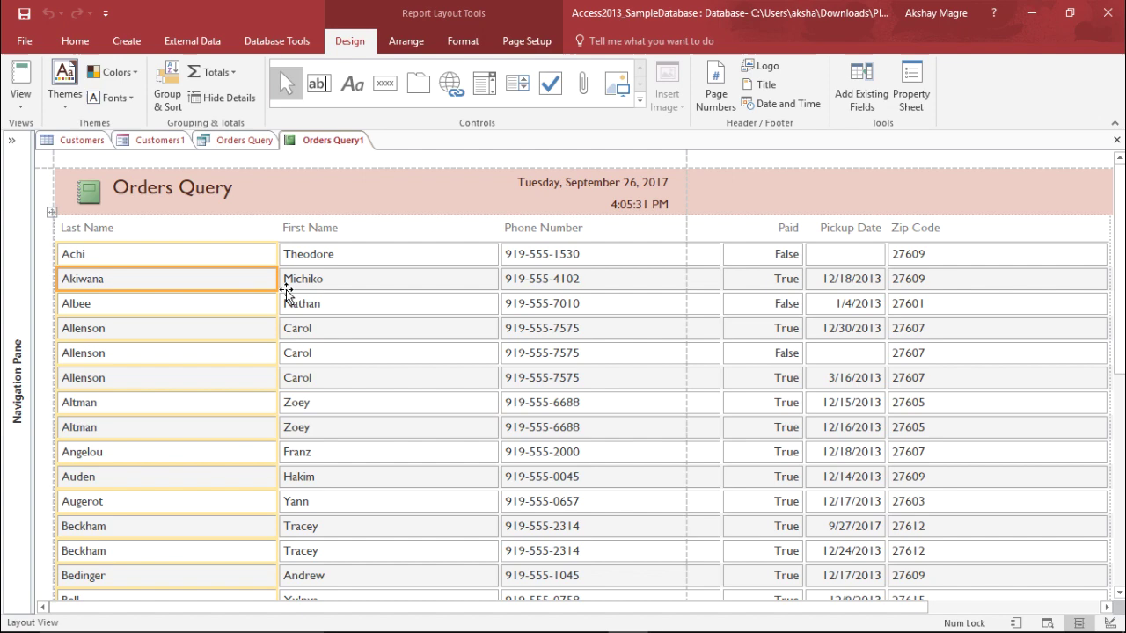
left_click(224, 353)
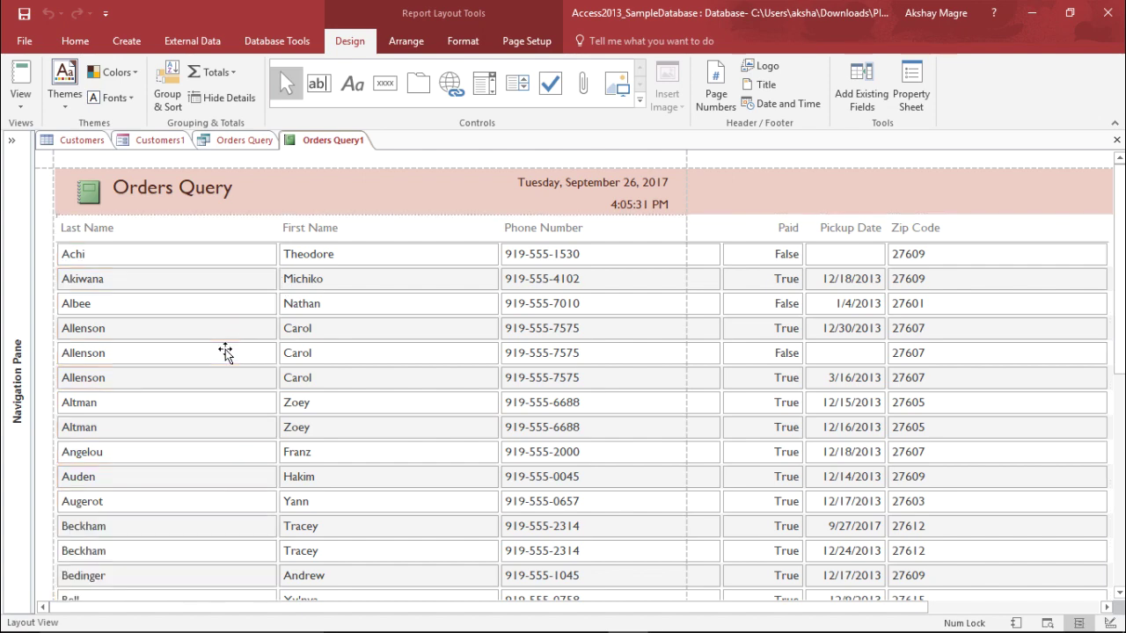
left_click(197, 281)
left_click_drag(276, 328, 174, 342)
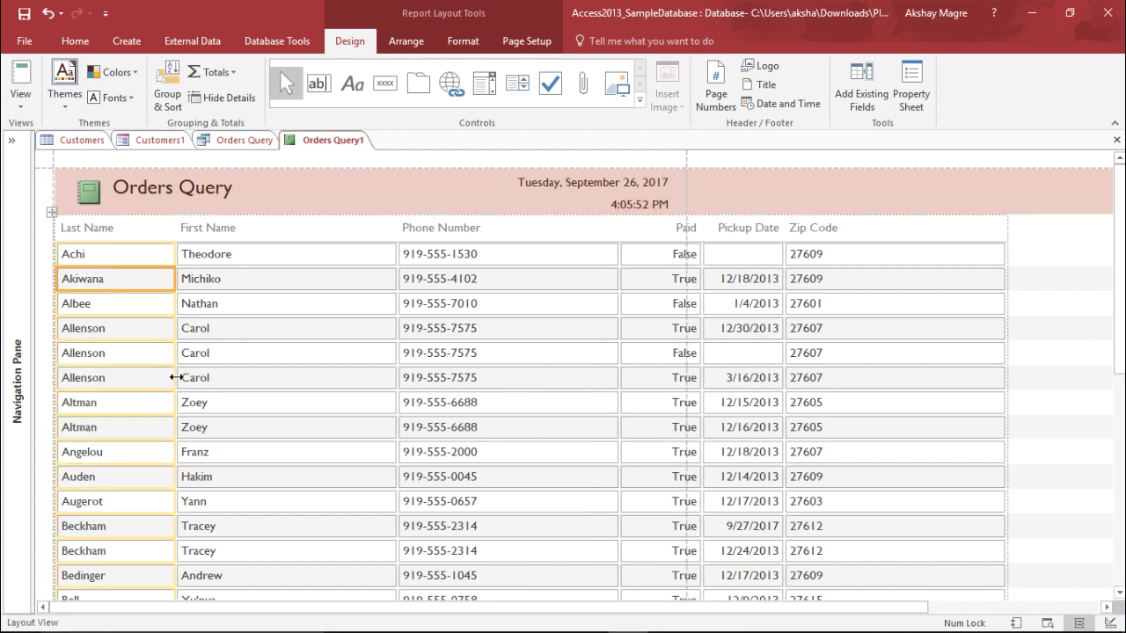
left_click_drag(176, 377, 91, 379)
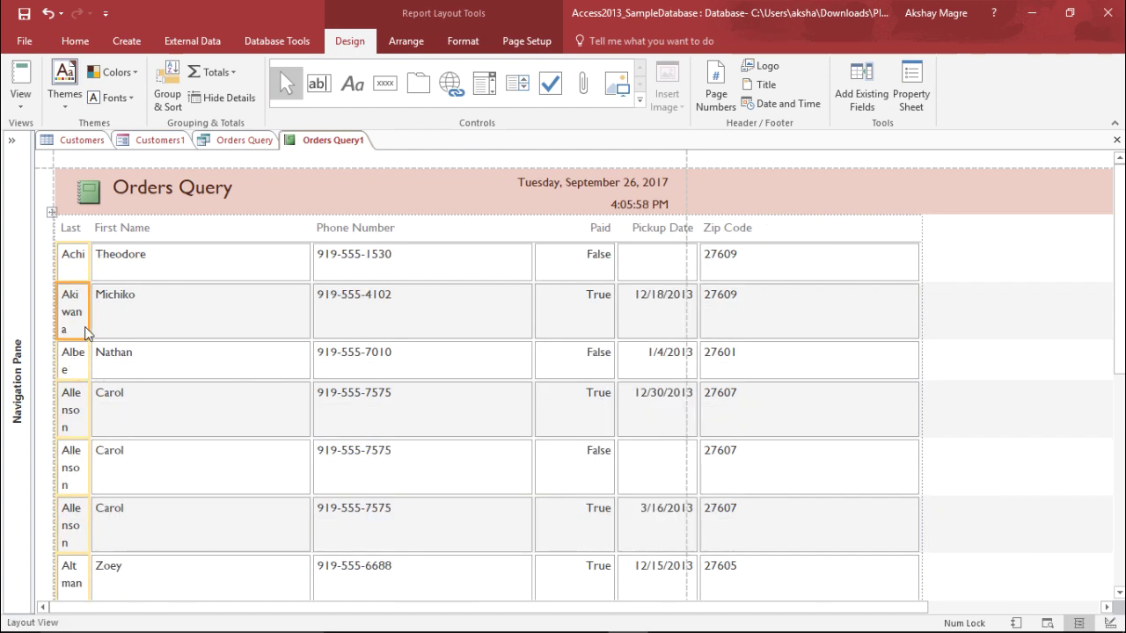
left_click_drag(85, 333, 132, 314)
Narrow the First Name and Phone Number columns of the report.
left_click(295, 362)
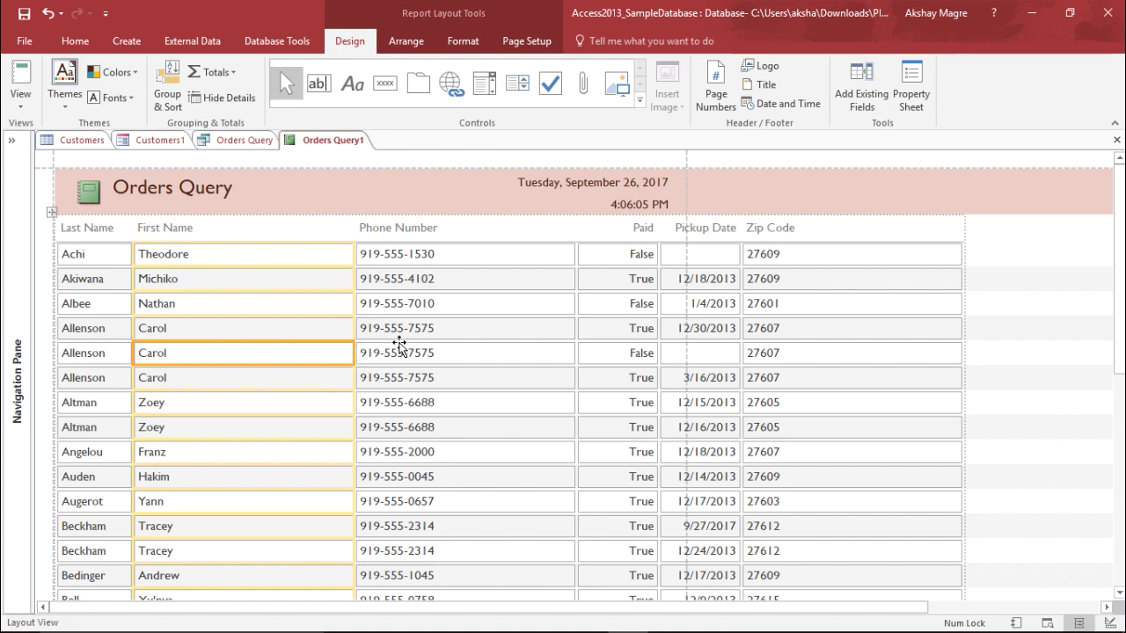
left_click_drag(354, 331, 331, 330)
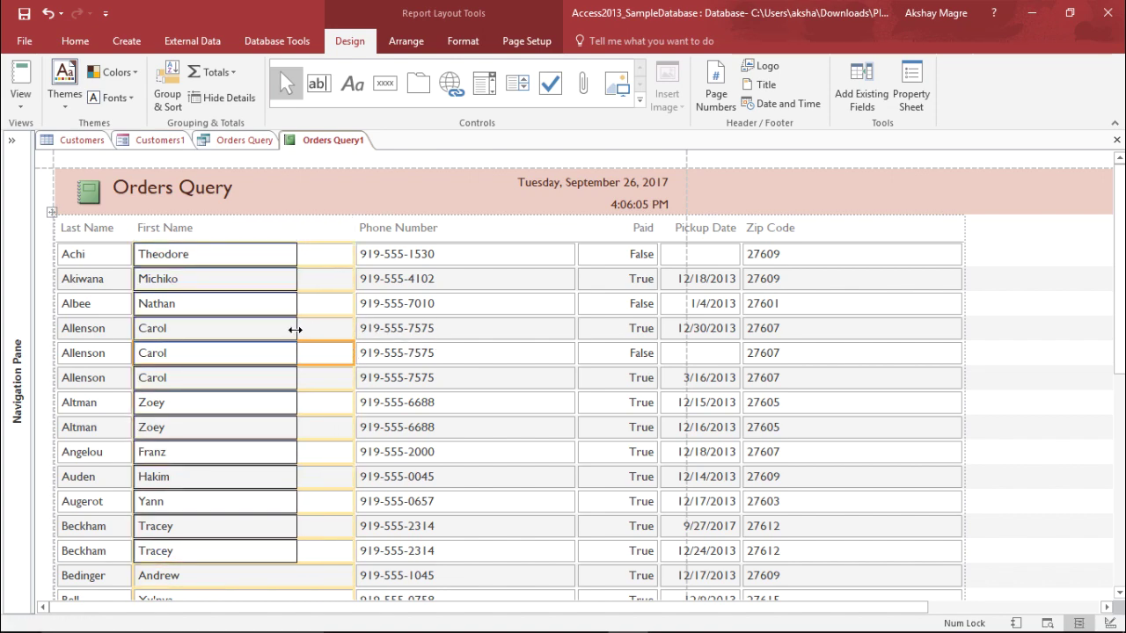
left_click_drag(294, 329, 240, 329)
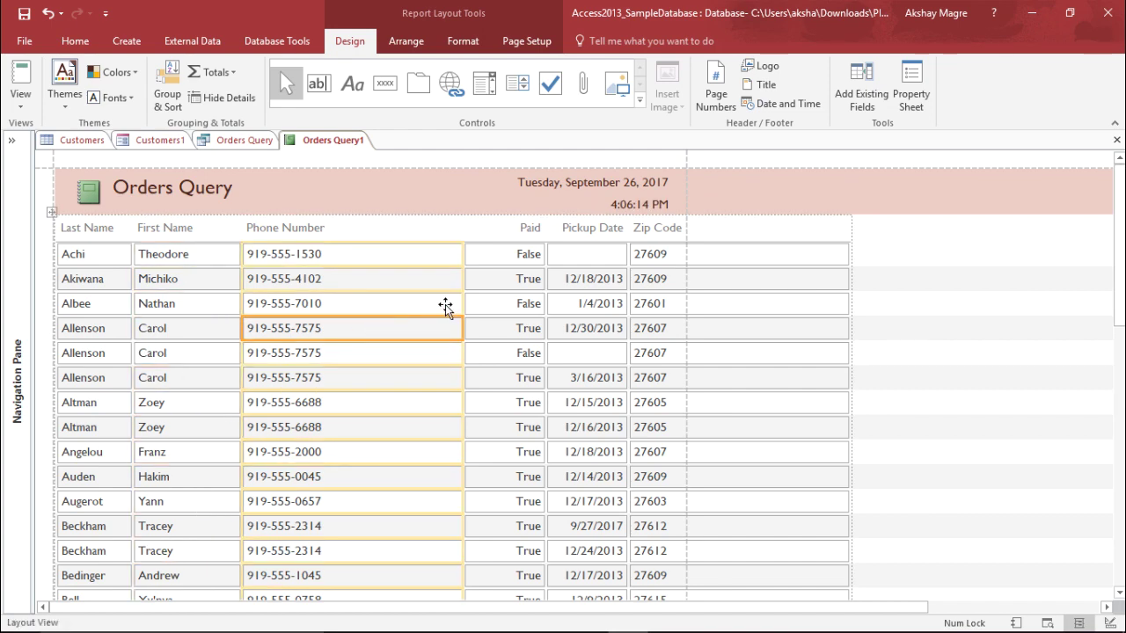
left_click_drag(458, 300, 354, 305)
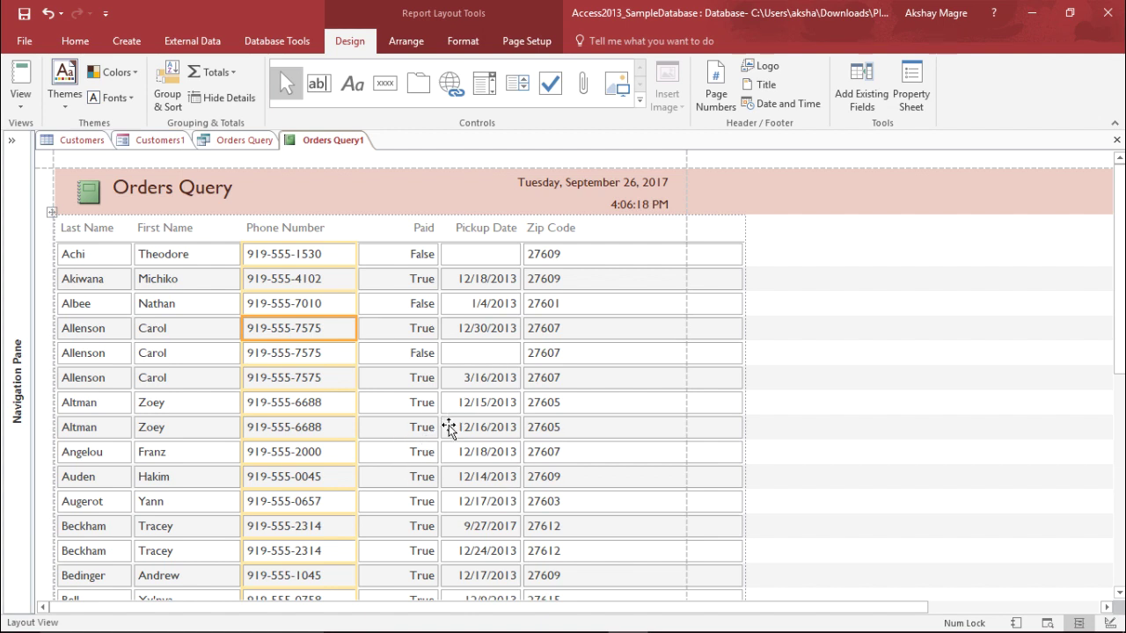
Delete the Zip Code values, its heading and the leftover empty layout column.
left_click(422, 375)
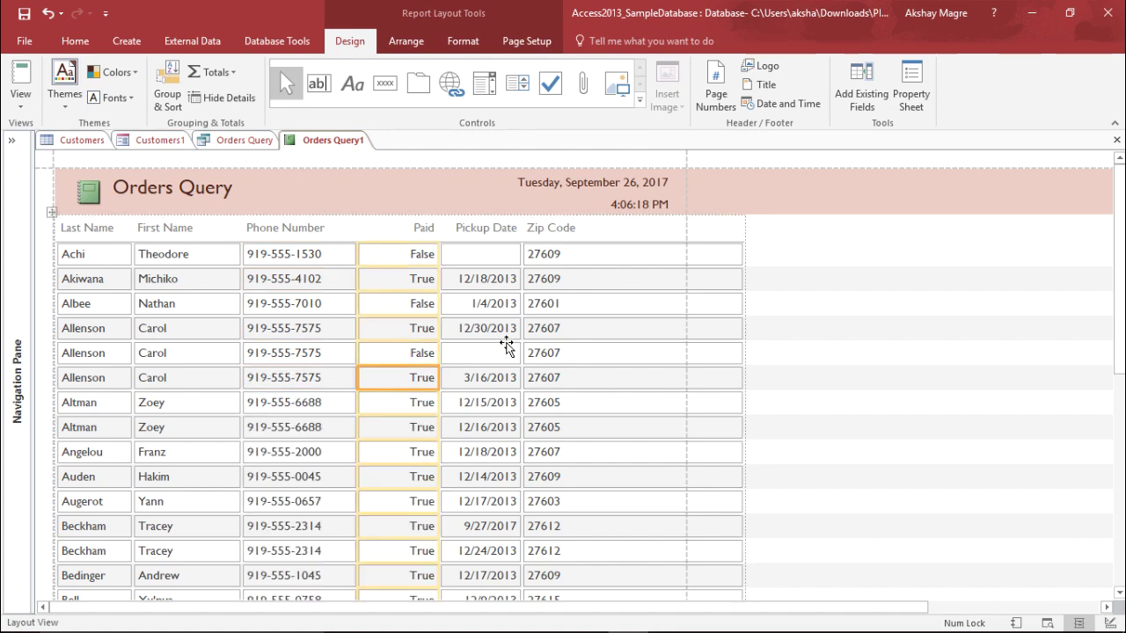
left_click(558, 333)
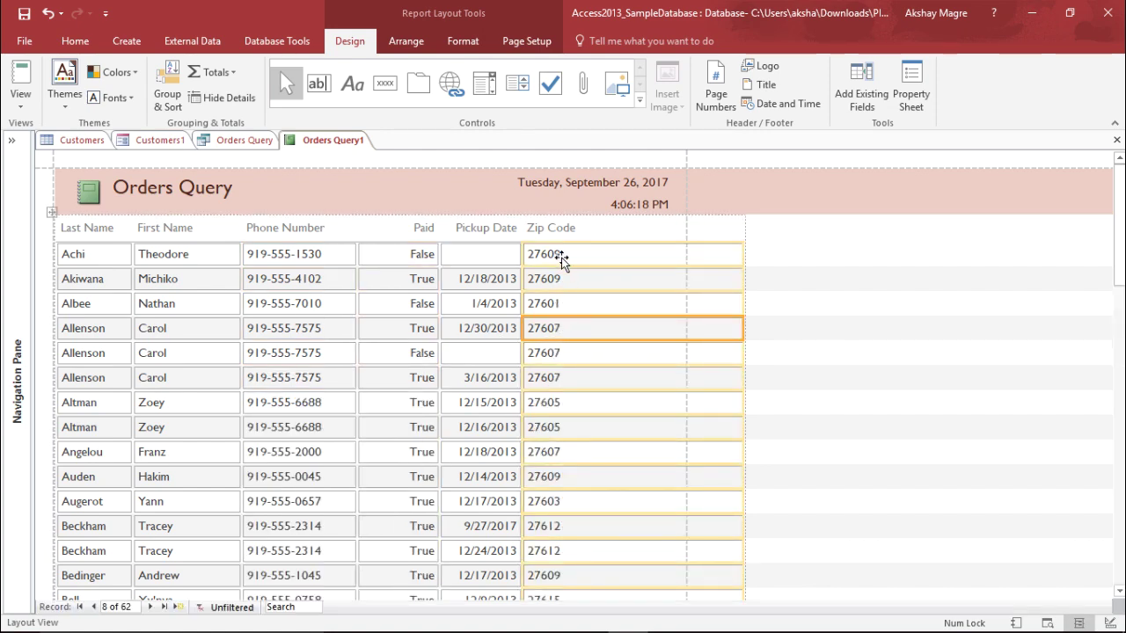
key("Delete")
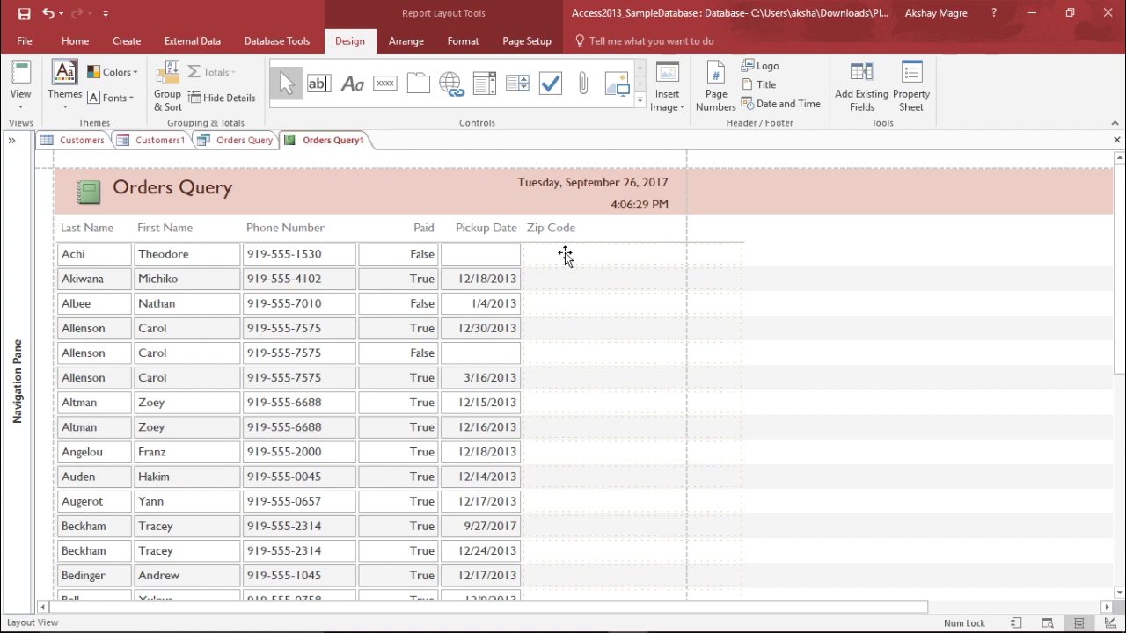
left_click(568, 230)
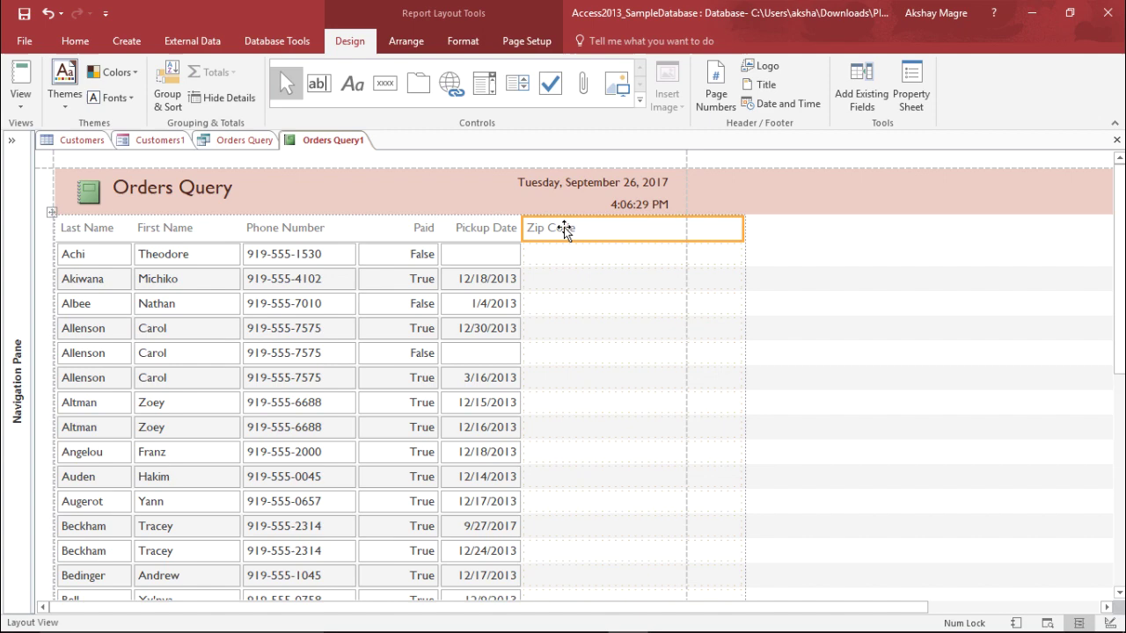
key("Delete")
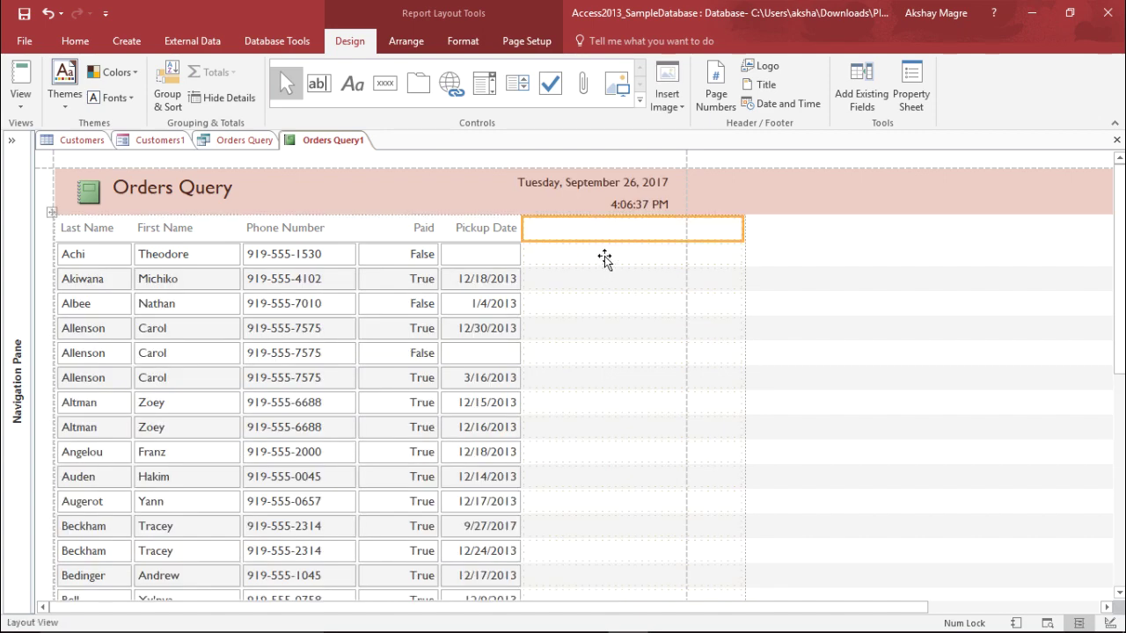
left_click(596, 272)
key("Delete")
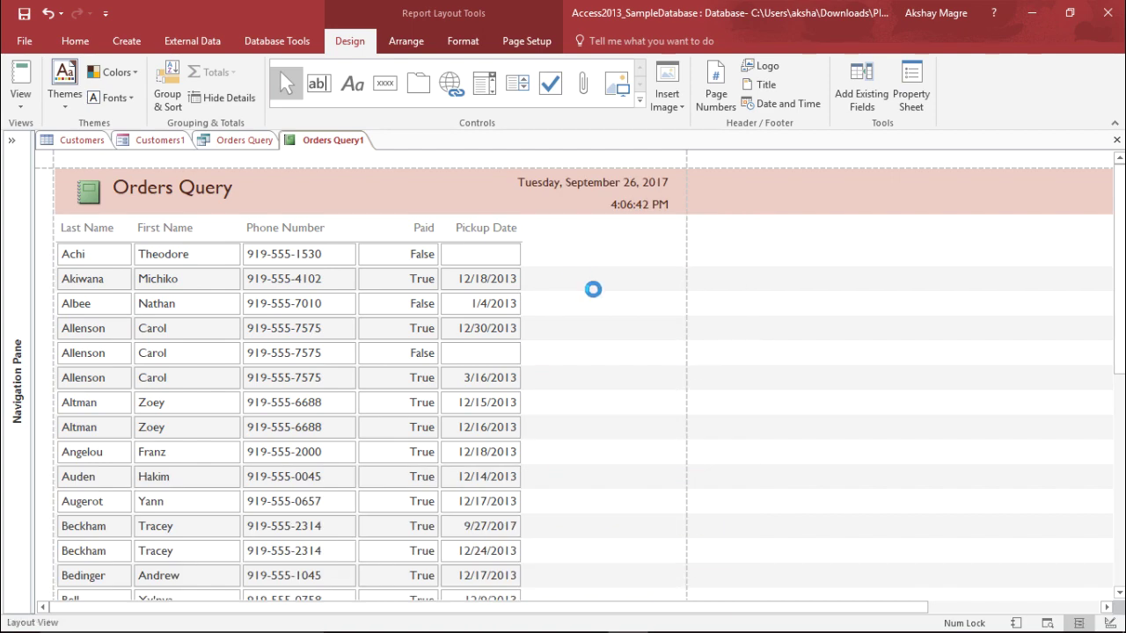
left_click(211, 231)
left_click(314, 230)
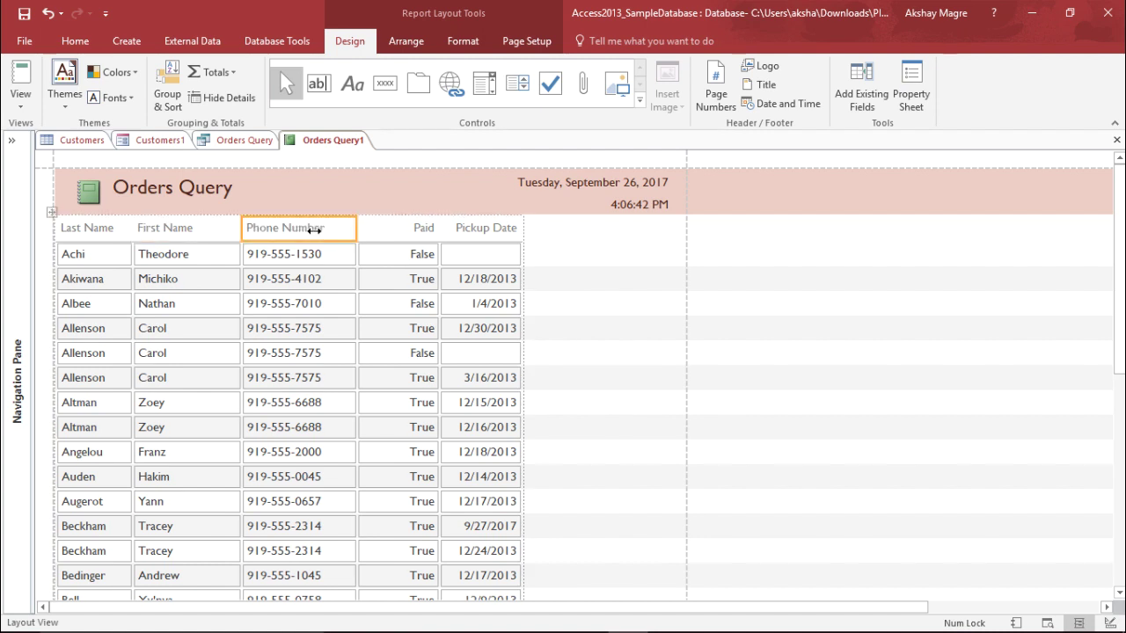
left_click(107, 233)
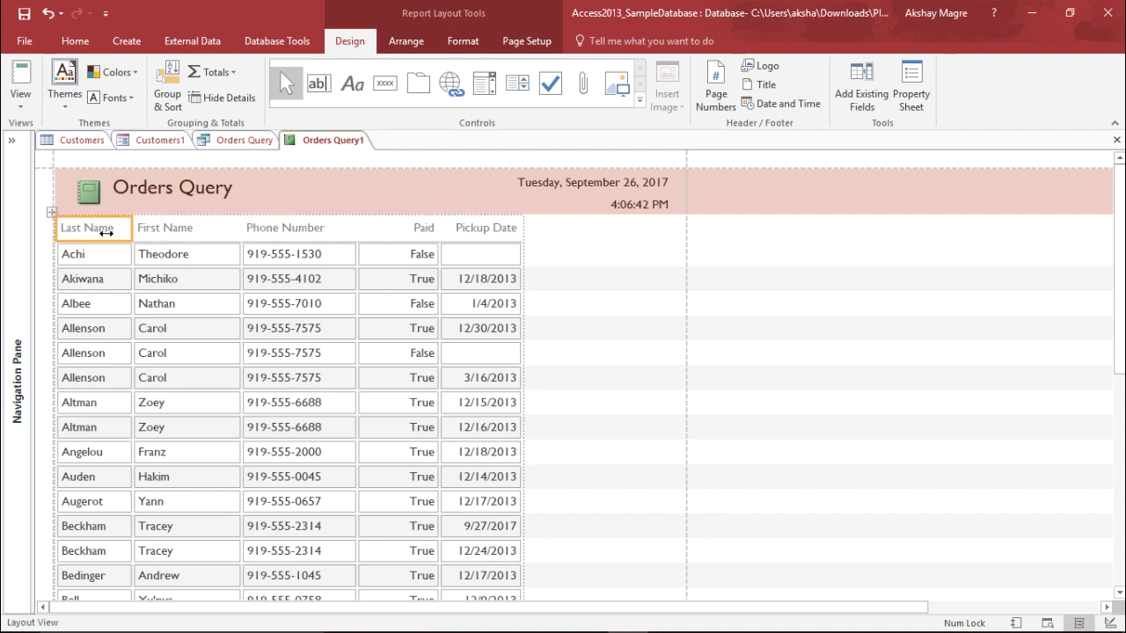
left_click(284, 422)
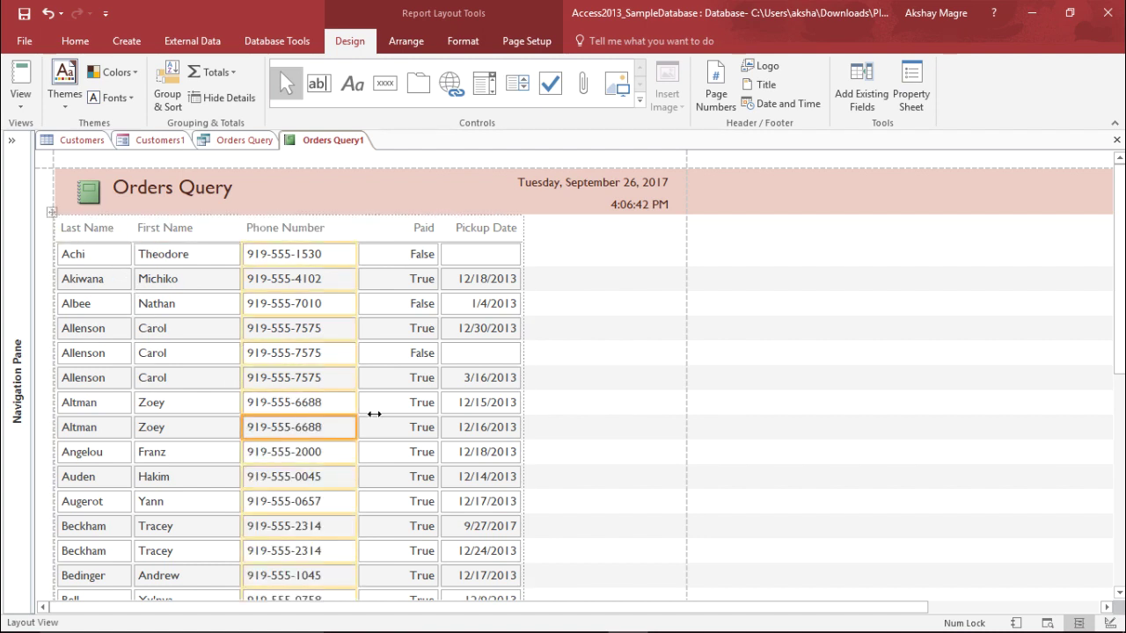
left_click(602, 349)
left_click(398, 404)
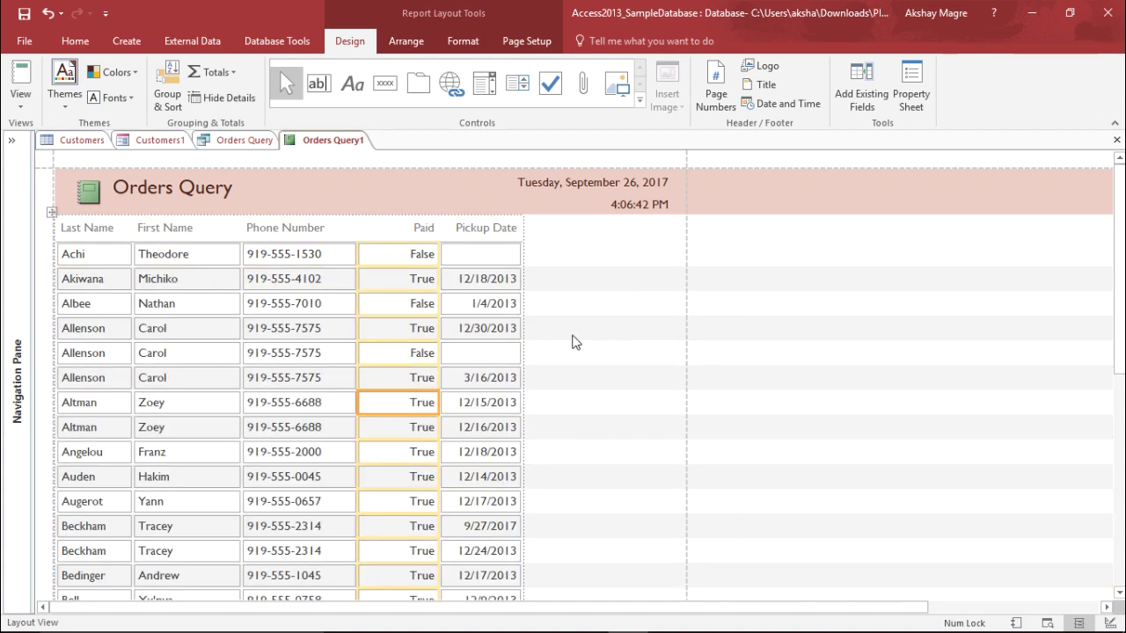
scroll(575, 339, "down", 1)
scroll(596, 304, "down", 1)
scroll(709, 236, "up", 1)
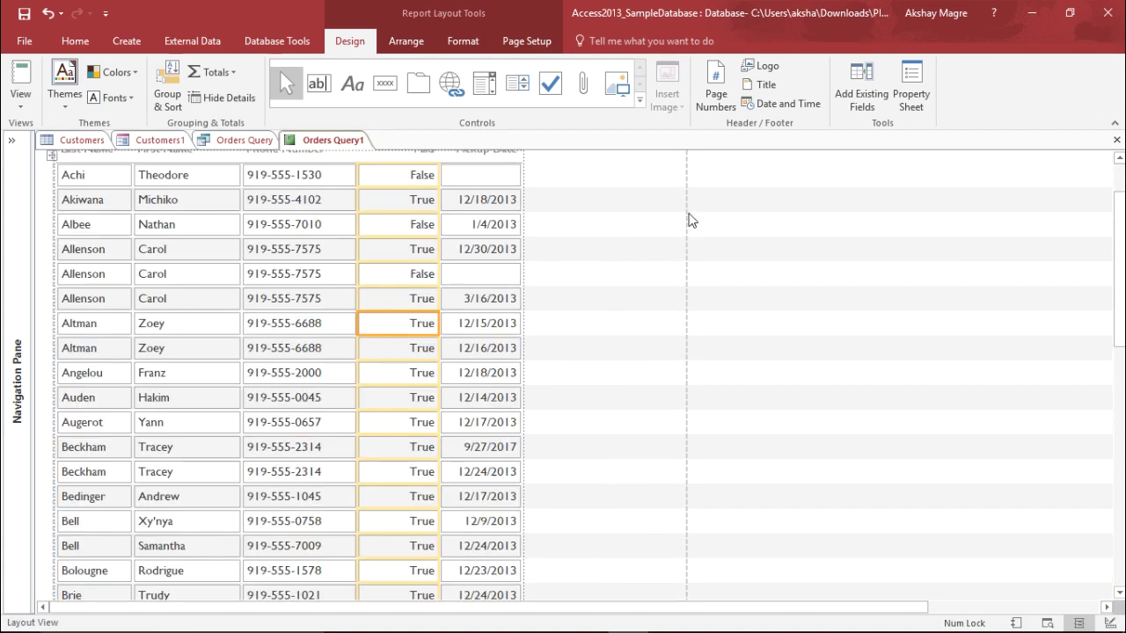
scroll(692, 273, "down", 3)
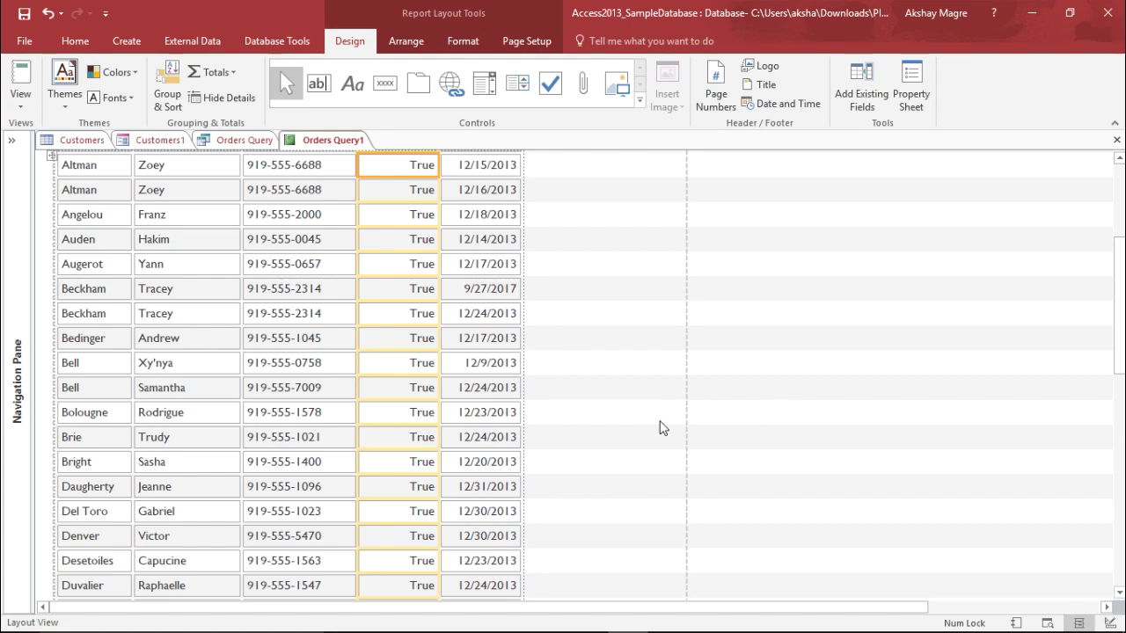
left_click(563, 423)
left_click(617, 349)
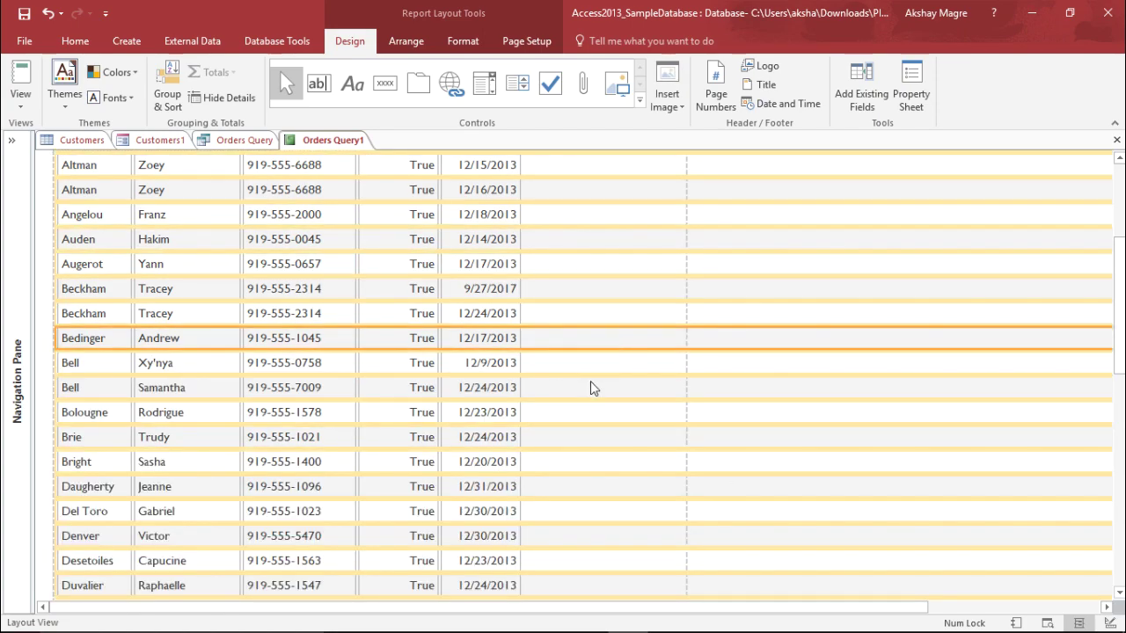
scroll(590, 381, "down", 2)
left_click(590, 380)
left_click(356, 428)
scroll(603, 419, "down", 8)
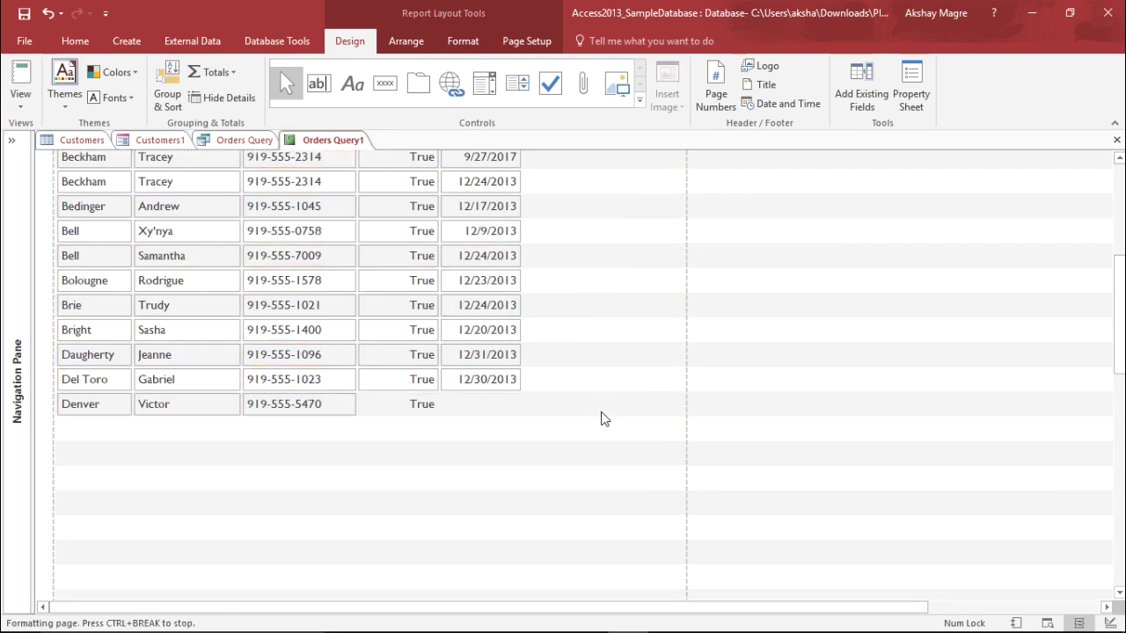
scroll(604, 420, "down", 10)
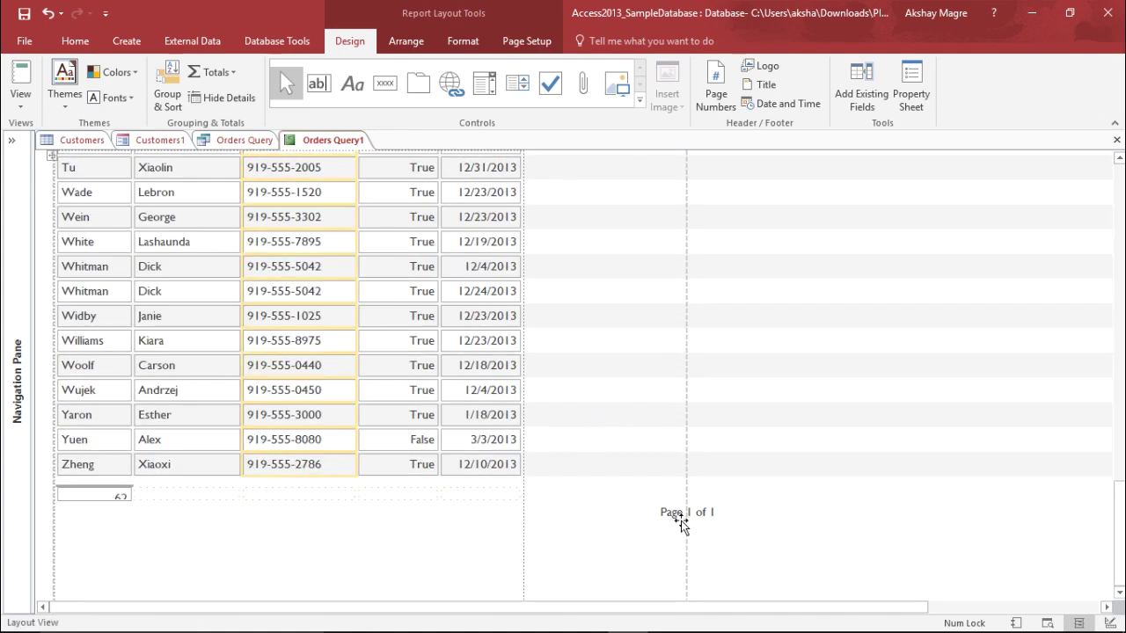
Drag the 'Page 1 of 1' footer left inside the print border, beneath the Paid column.
left_click(684, 518)
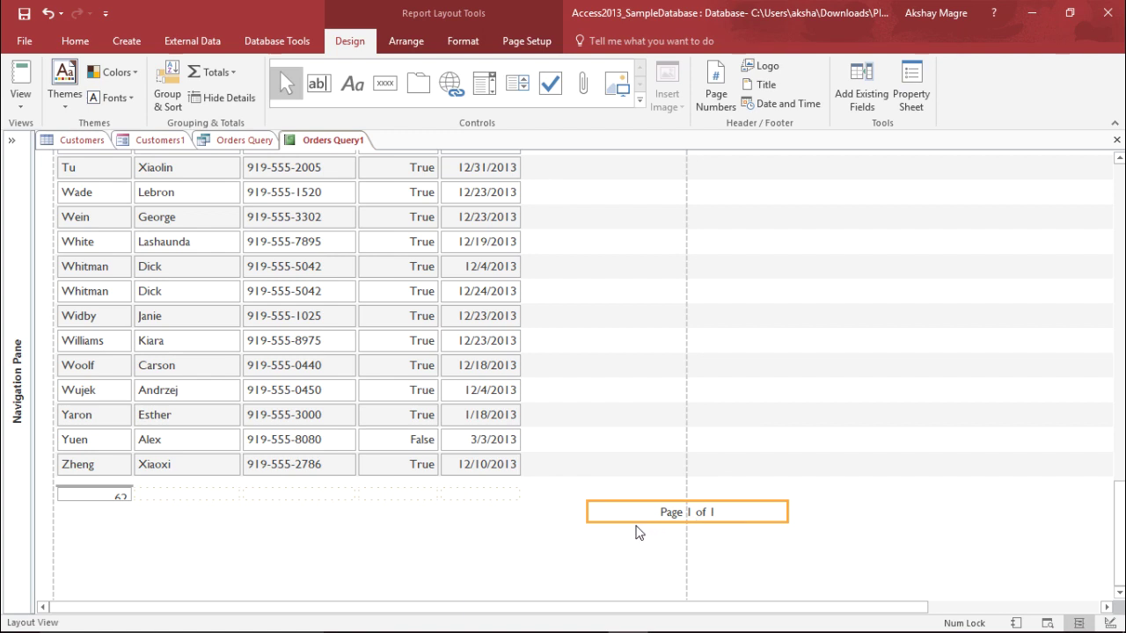
left_click_drag(616, 512, 372, 508)
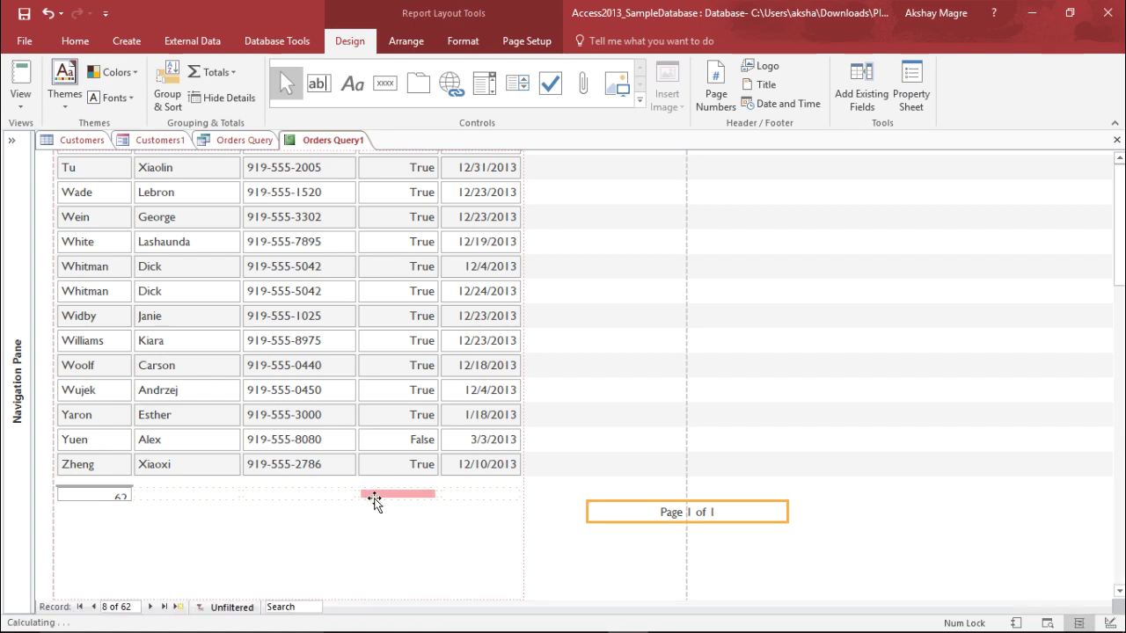
key("ctrl+z")
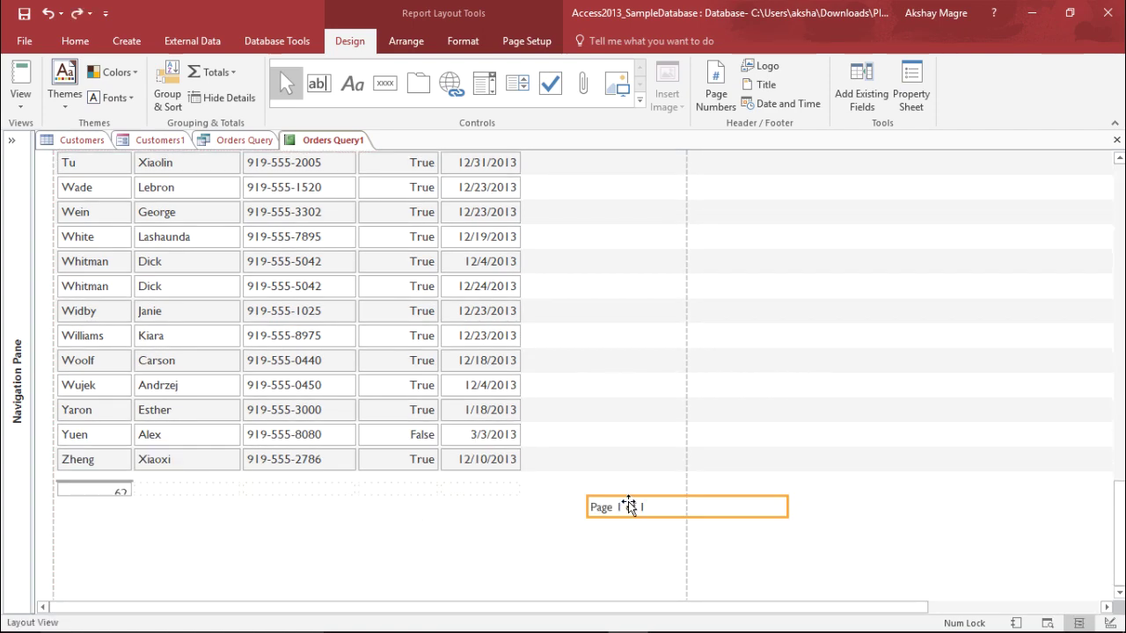
left_click_drag(628, 508, 432, 506)
left_click(475, 565)
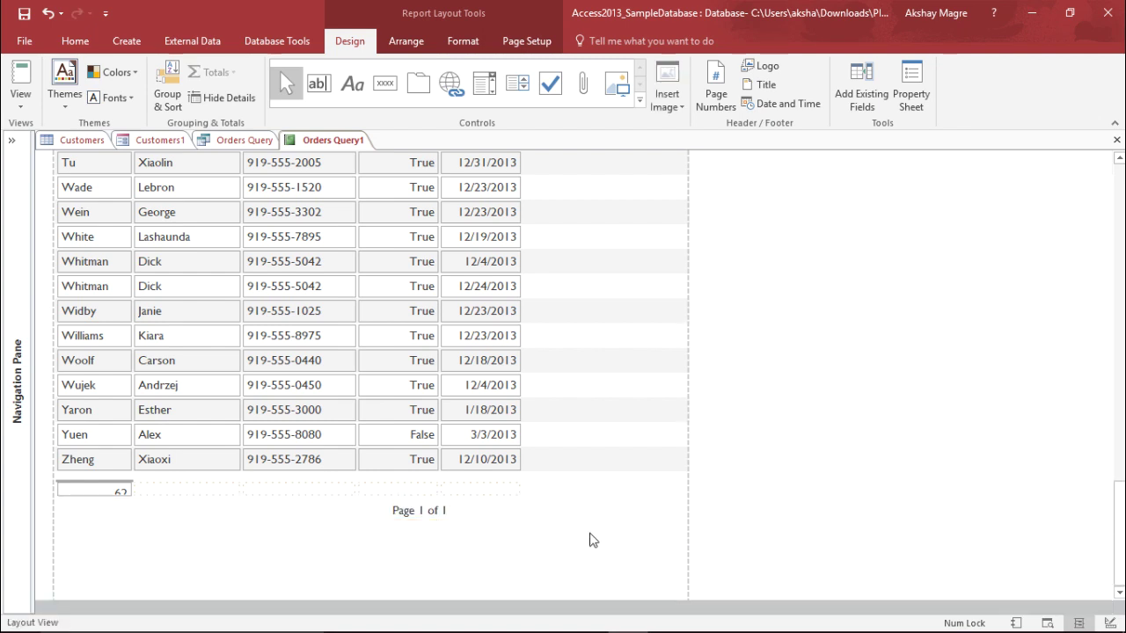
Select every cell of the totals row, starting from the 62 count box.
left_click(110, 491)
left_click(112, 490)
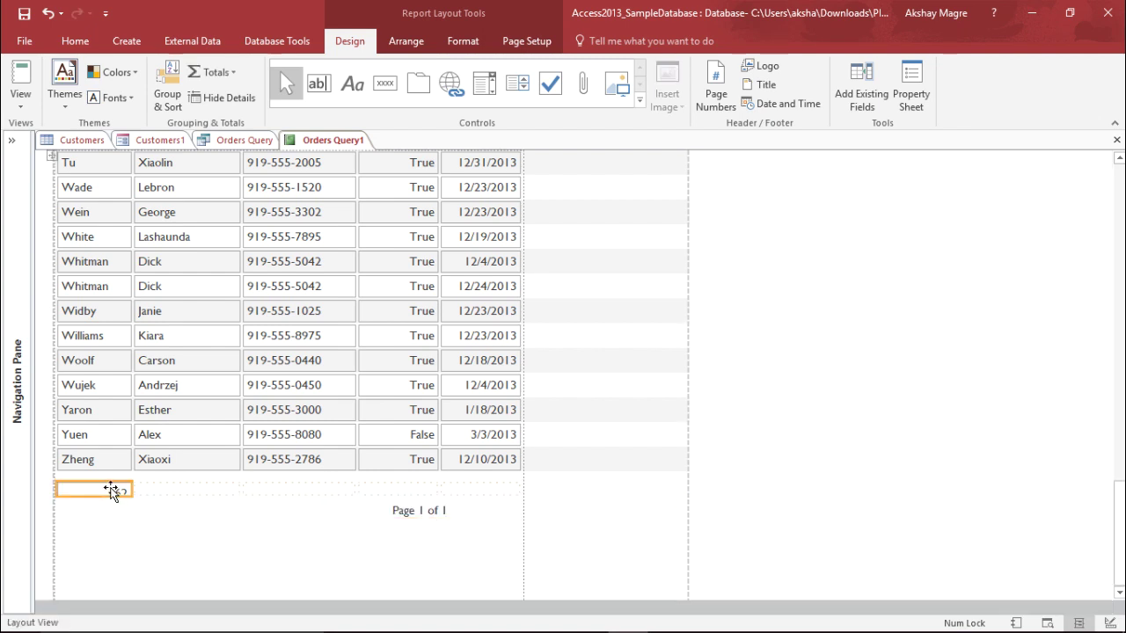
left_click_drag(194, 487, 490, 490)
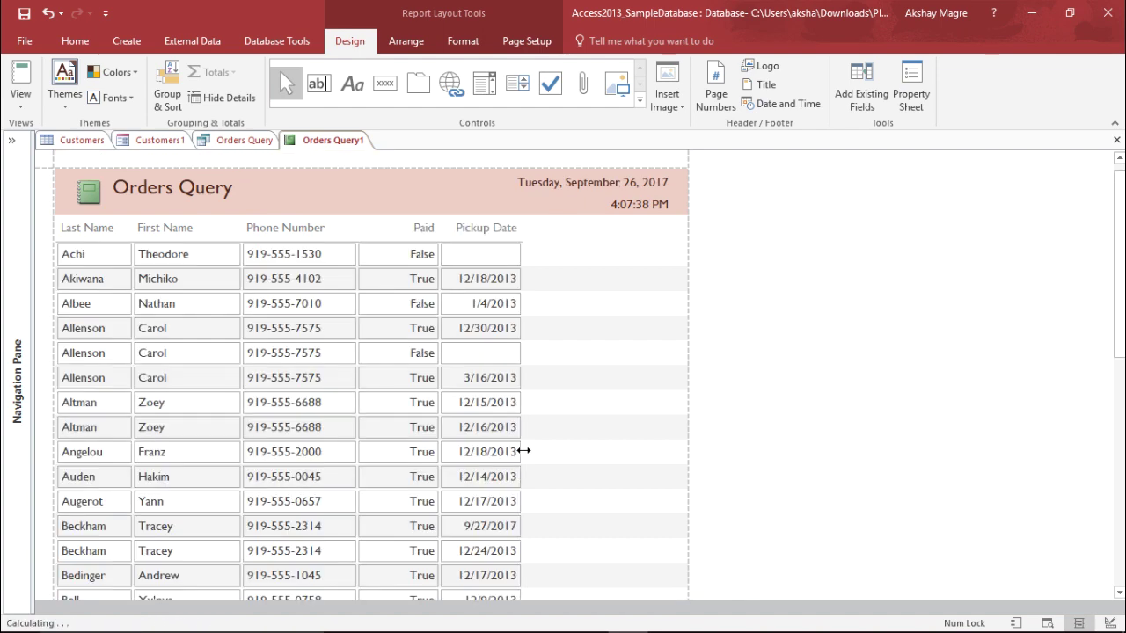
Select the Paid column header and open the View list on the Design tab.
left_click(666, 310)
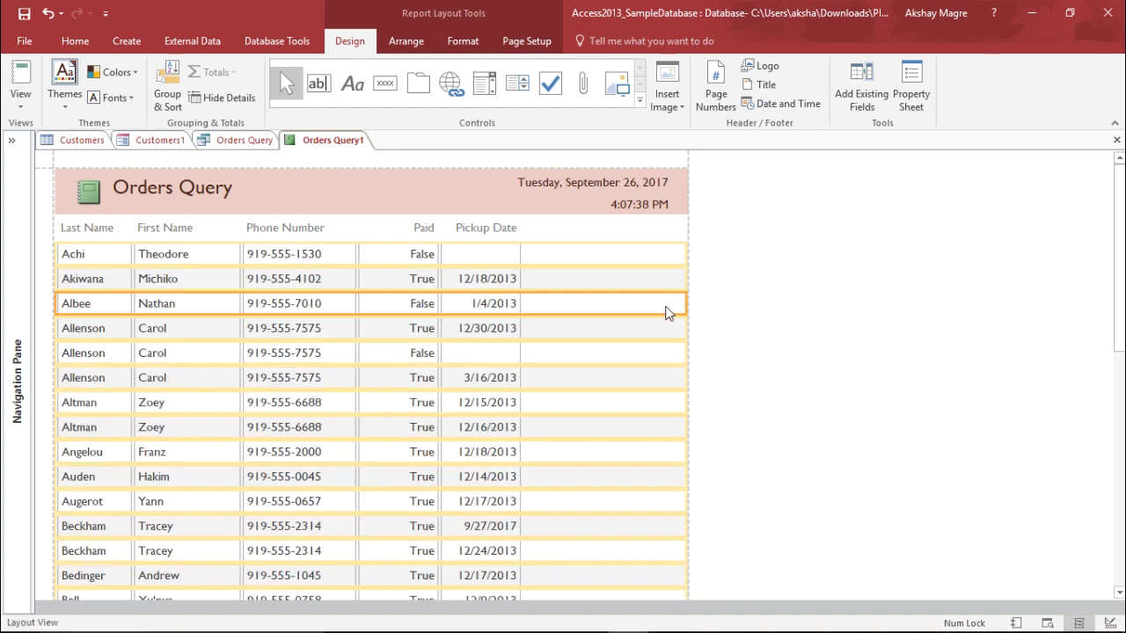
left_click(385, 230)
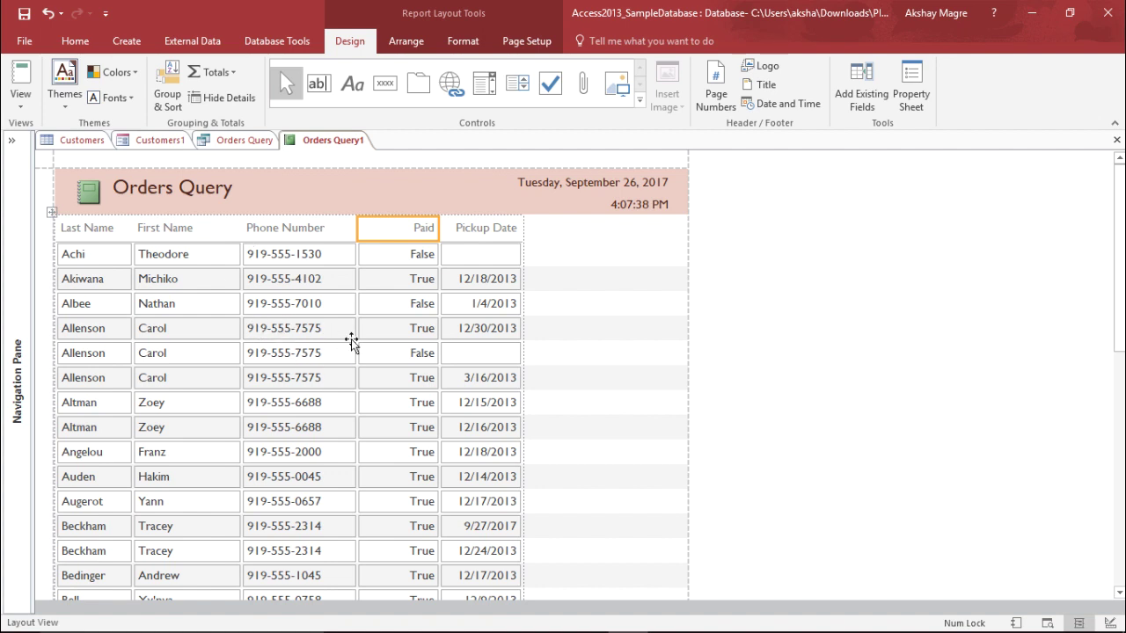
left_click(16, 109)
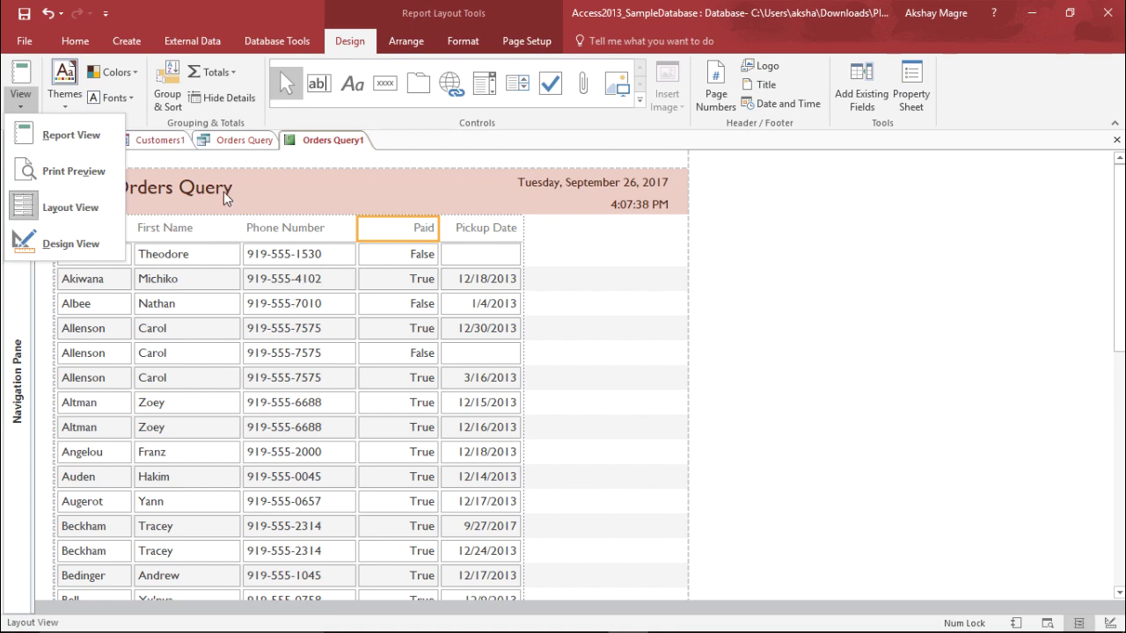
Switch the report to Report View, inspect a few records, then reopen the View list.
left_click(97, 132)
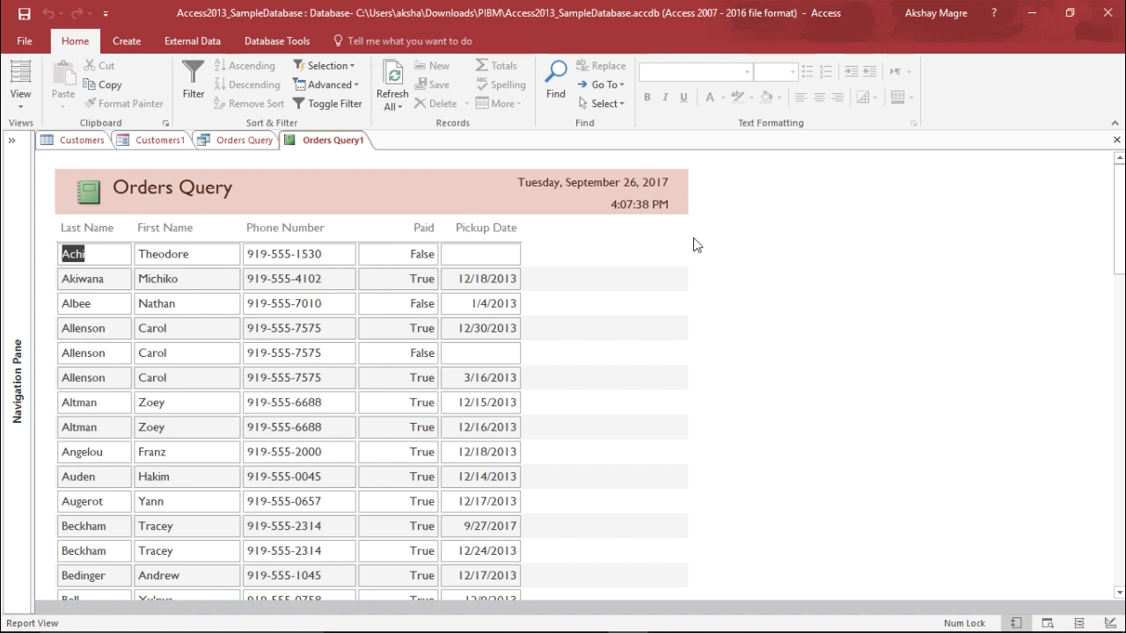
left_click(615, 266)
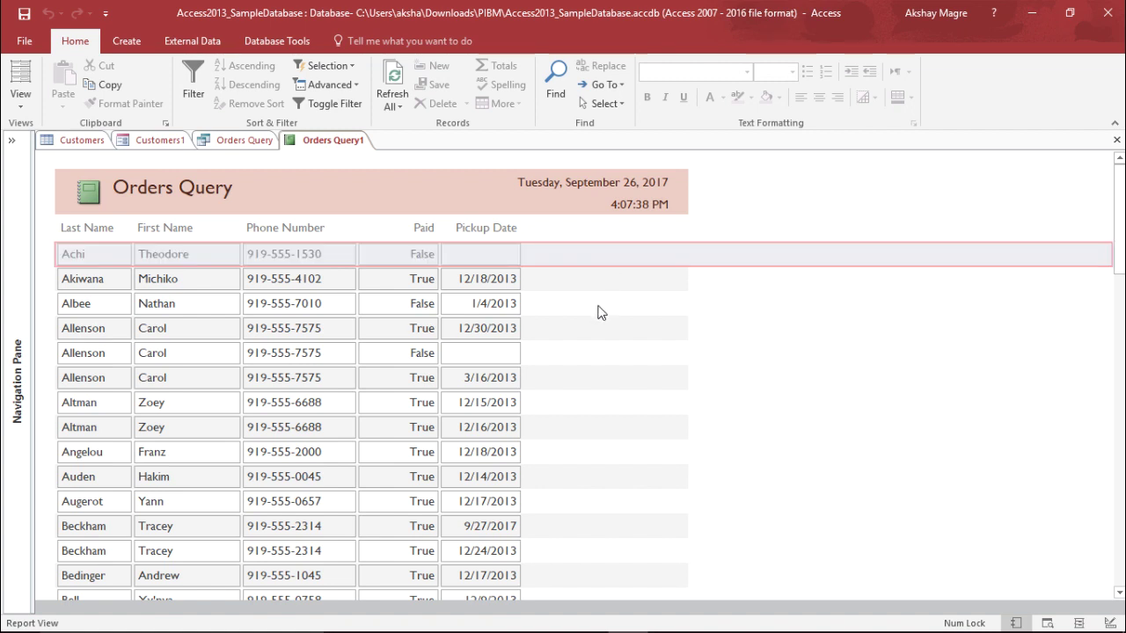
left_click(549, 333)
left_click(549, 302)
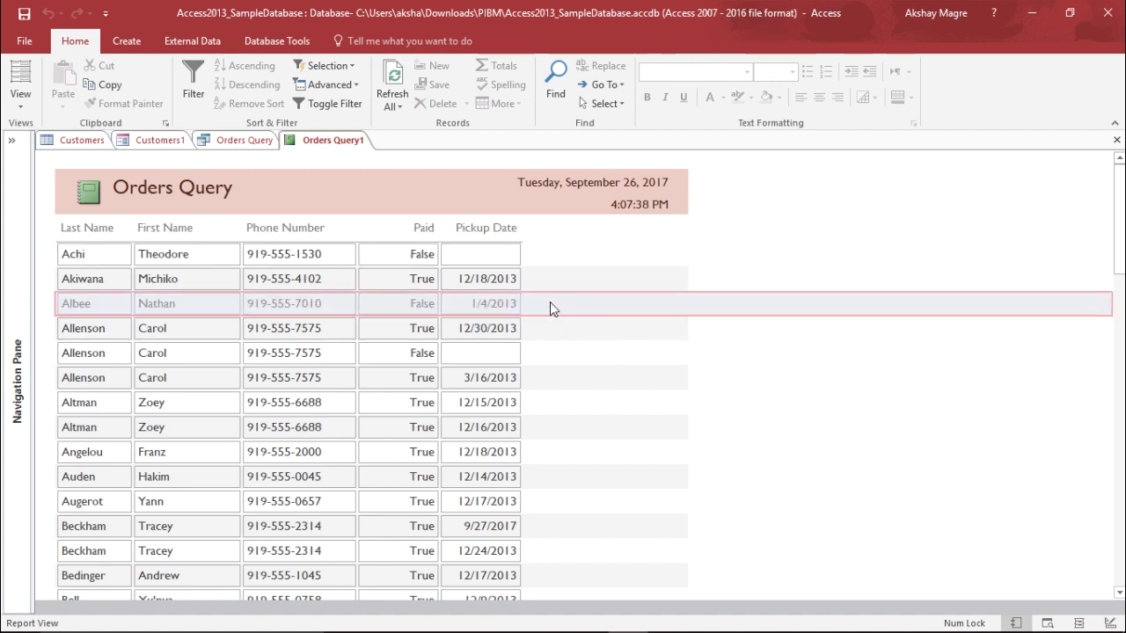
left_click(295, 388)
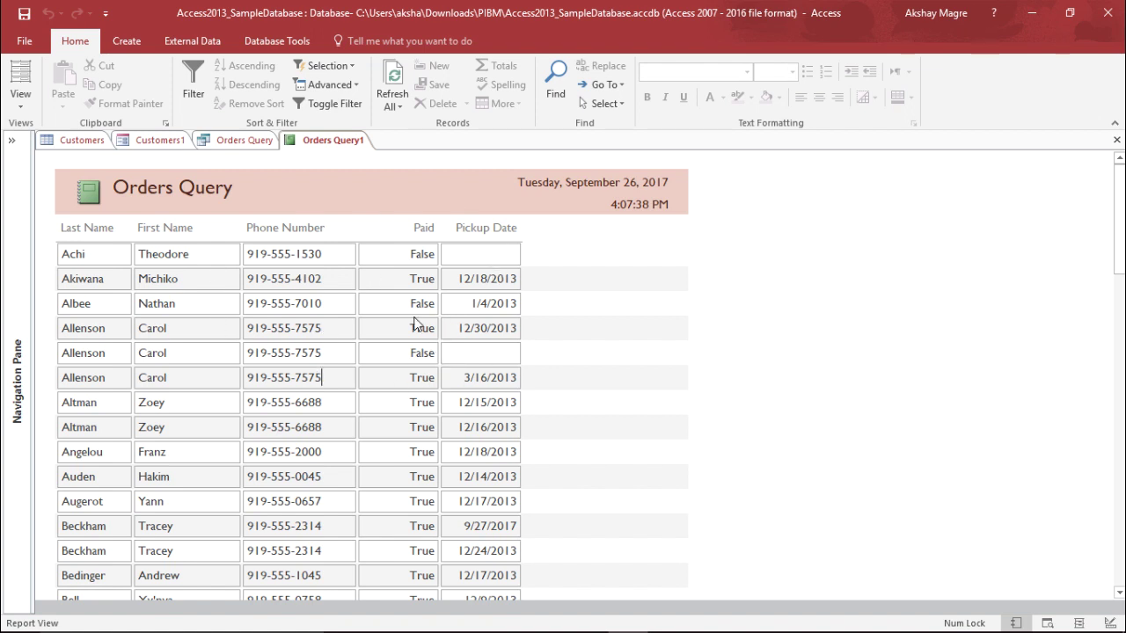
left_click(23, 105)
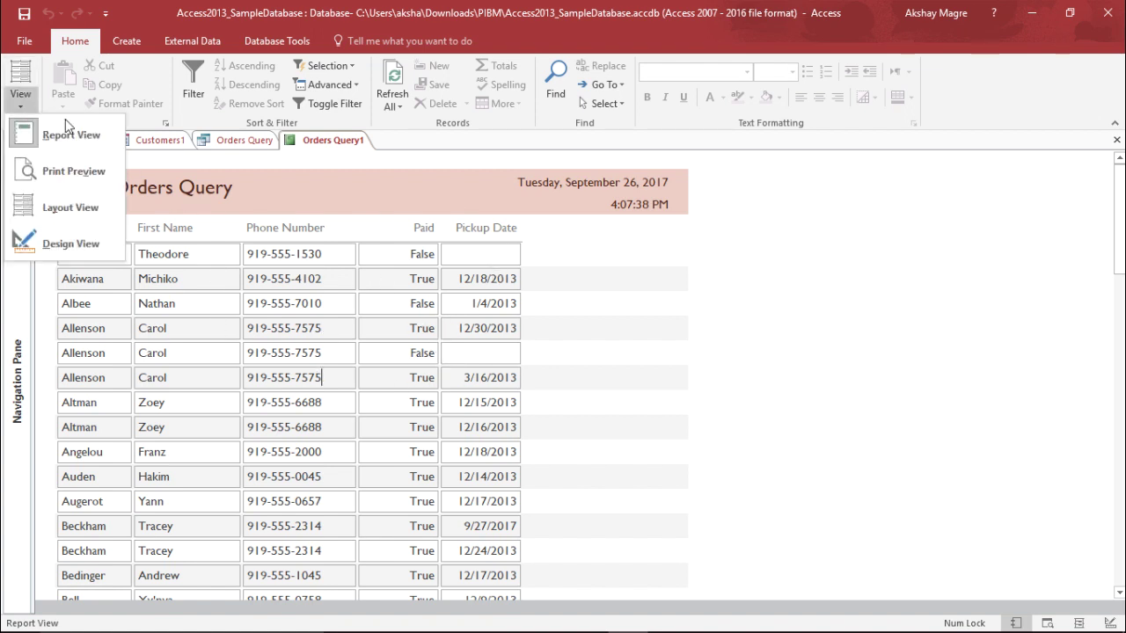
Return to Layout View, check the Pickup Date and Paid columns, then switch back to Report View.
left_click(85, 210)
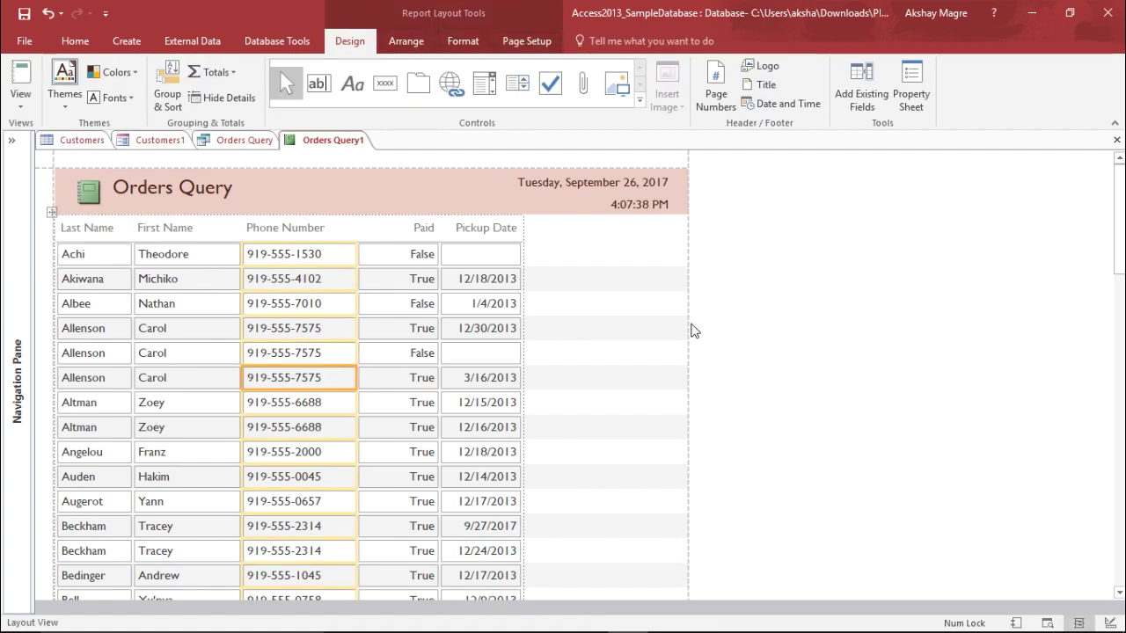
left_click(514, 287)
left_click(436, 287)
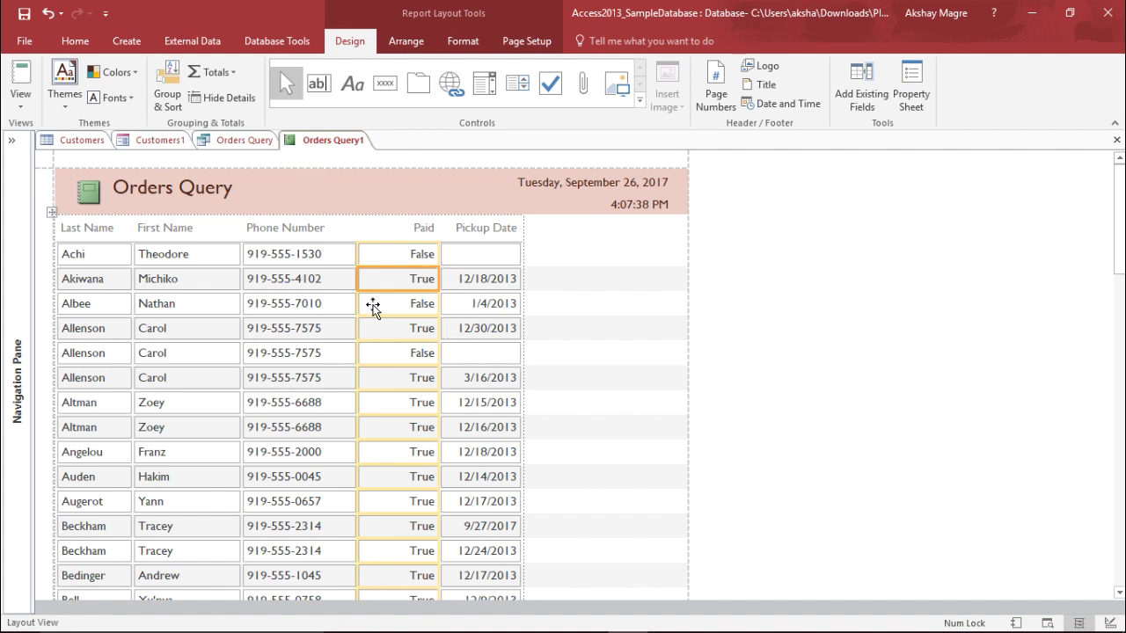
left_click(37, 104)
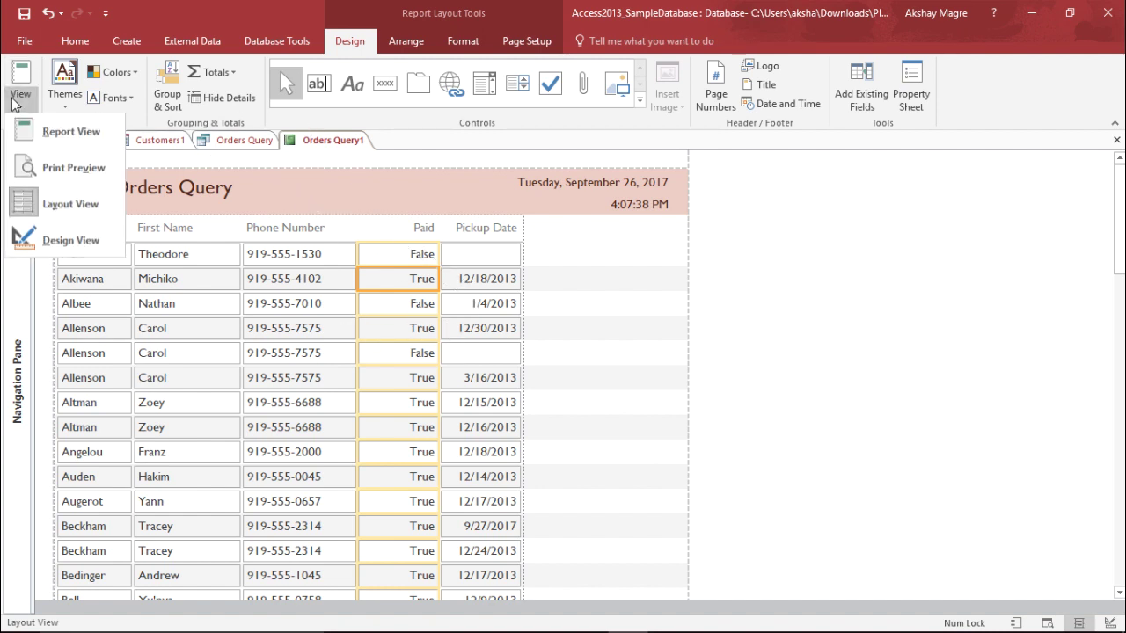
left_click(86, 141)
left_click(593, 355)
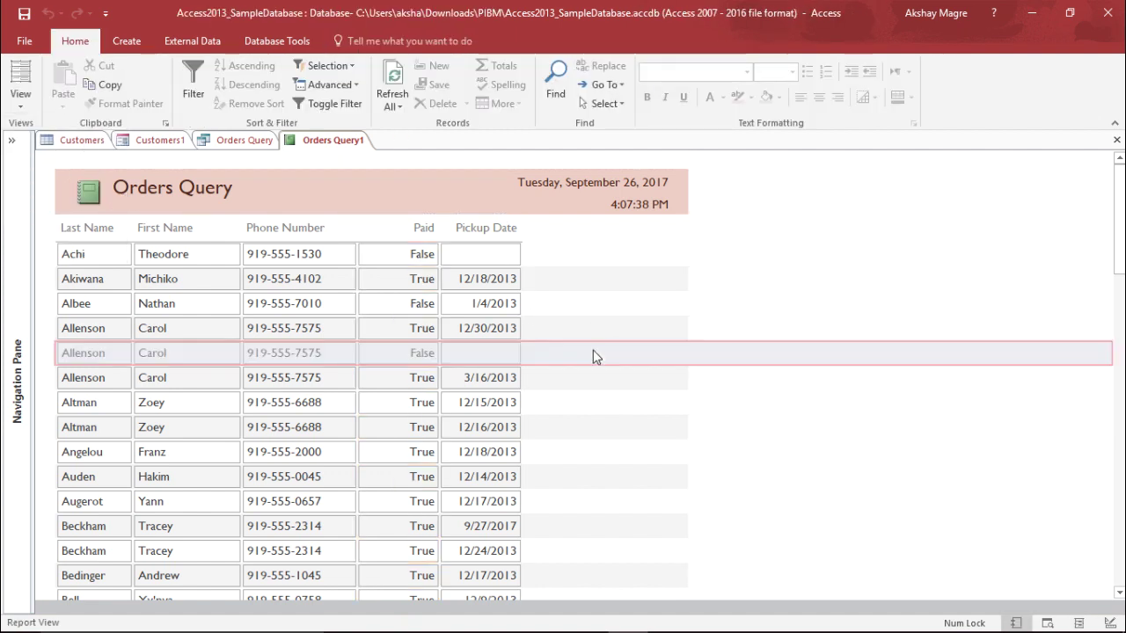
left_click(480, 423)
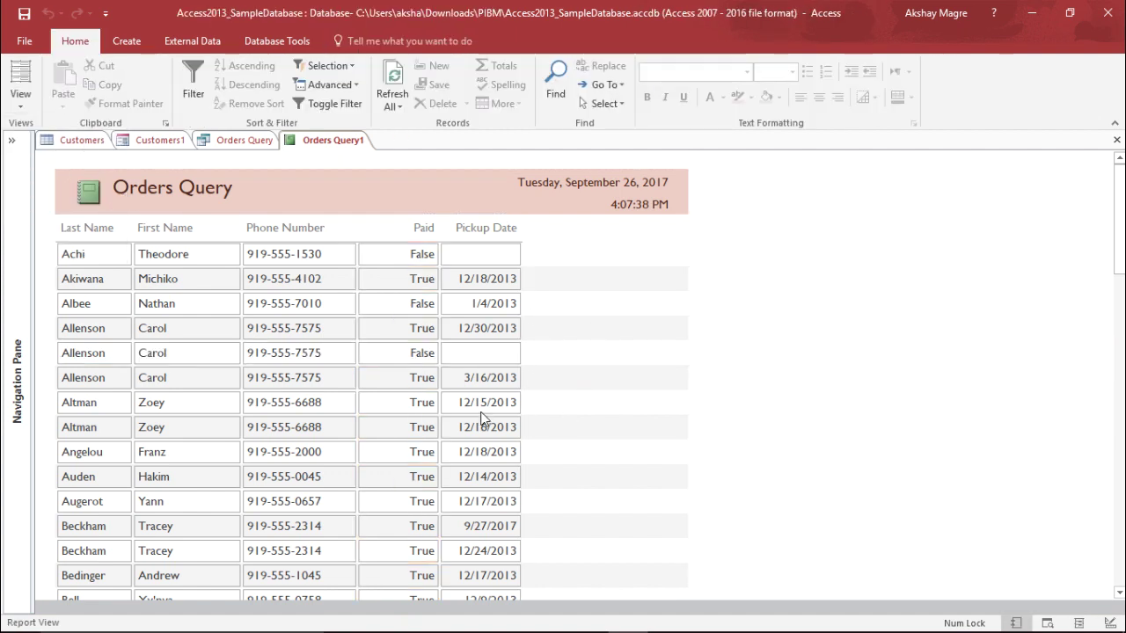